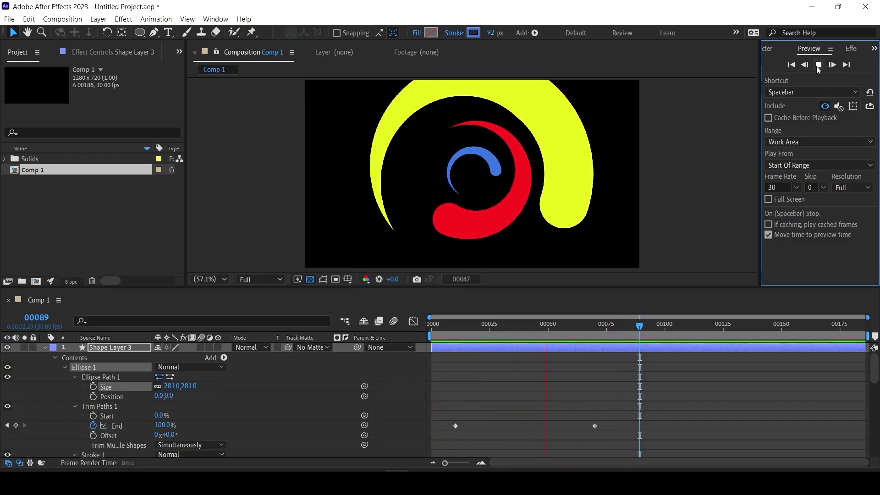
- Create a new 1280×720, 30 fps composition named Comp 1 with a 250-frame duration
left_click(72, 21)
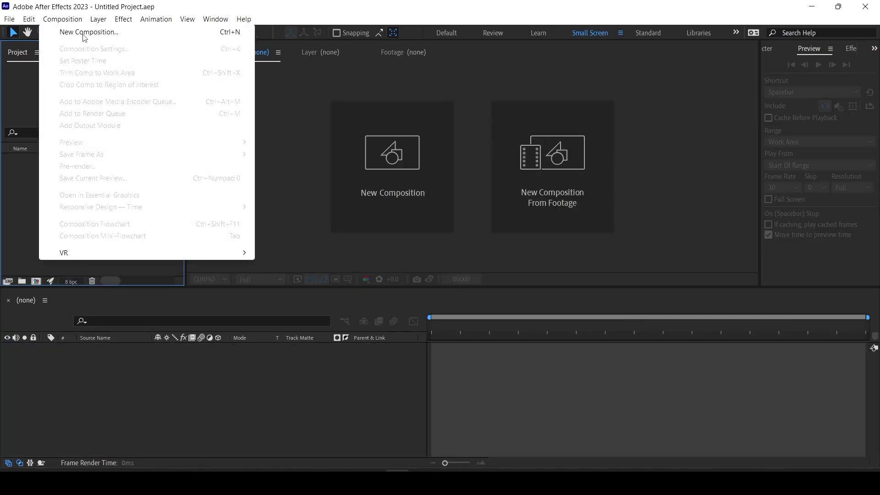
left_click(84, 33)
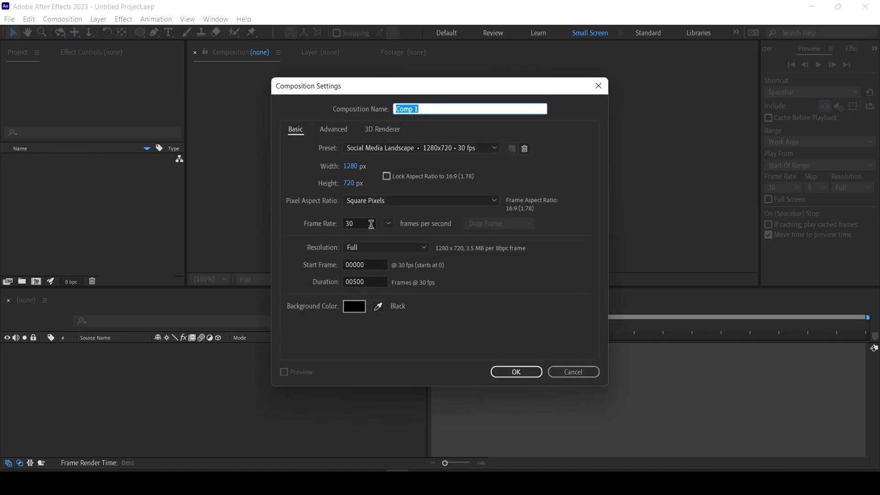
left_click(383, 281)
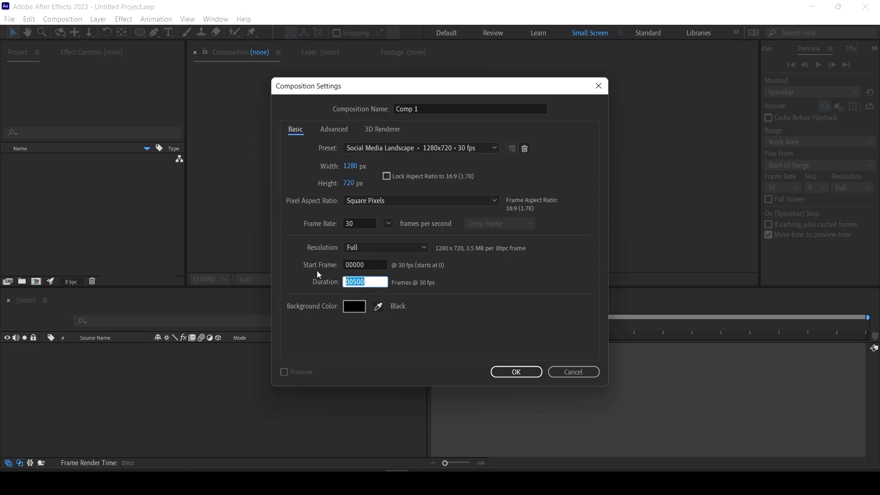
type("250")
left_click(498, 372)
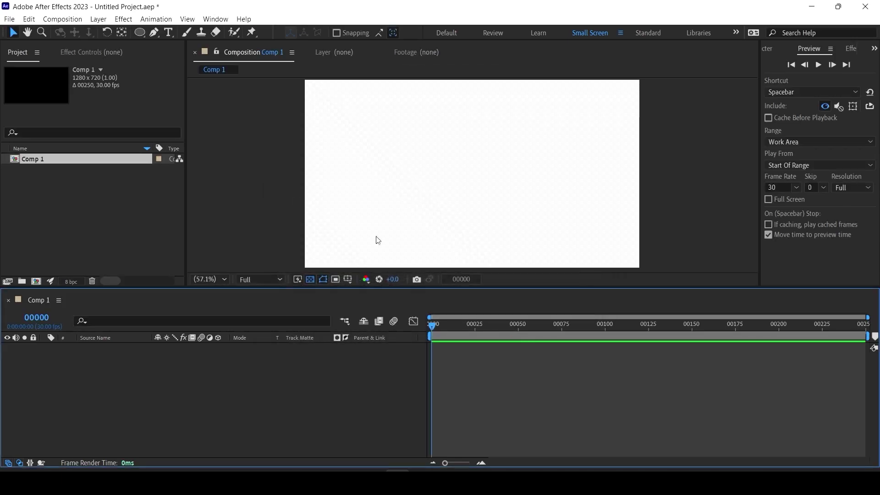
- Add a full-frame black solid layer to Comp 1, then deselect it
left_click(98, 19)
mouse_move(113, 32)
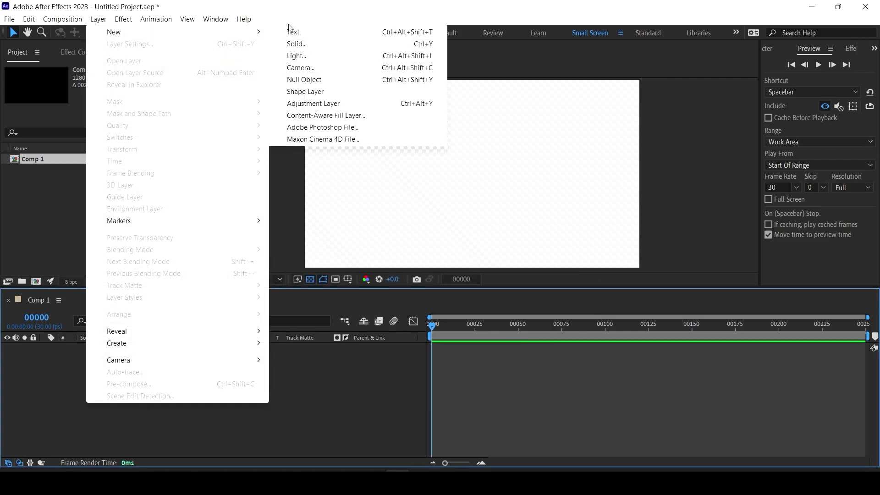
left_click(306, 45)
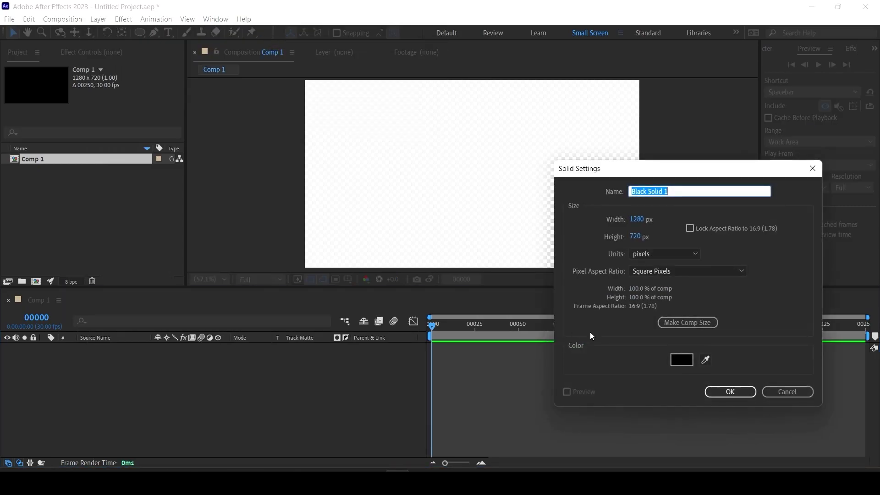
left_click(726, 394)
left_click(33, 348)
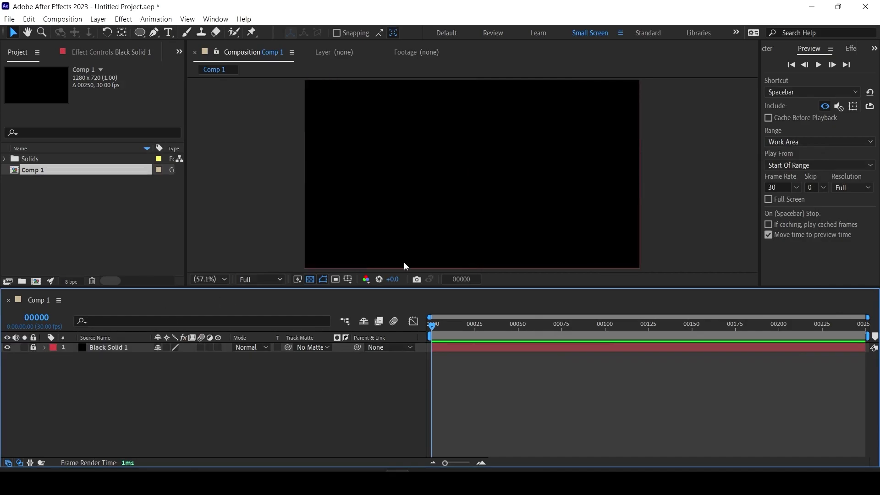
- Pick the Ellipse Tool and create an ellipse shape layer filling the comp
left_click(139, 33)
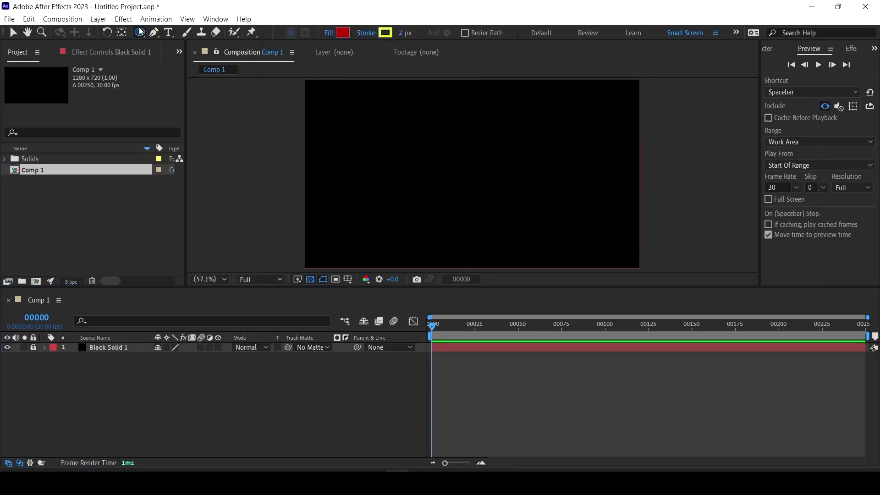
left_click(180, 32)
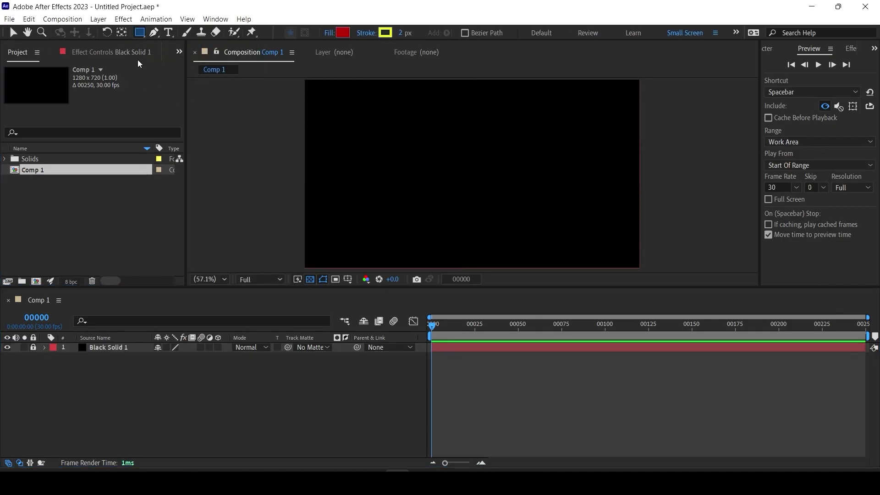
left_click(143, 33)
left_click(198, 55)
double_click(140, 33)
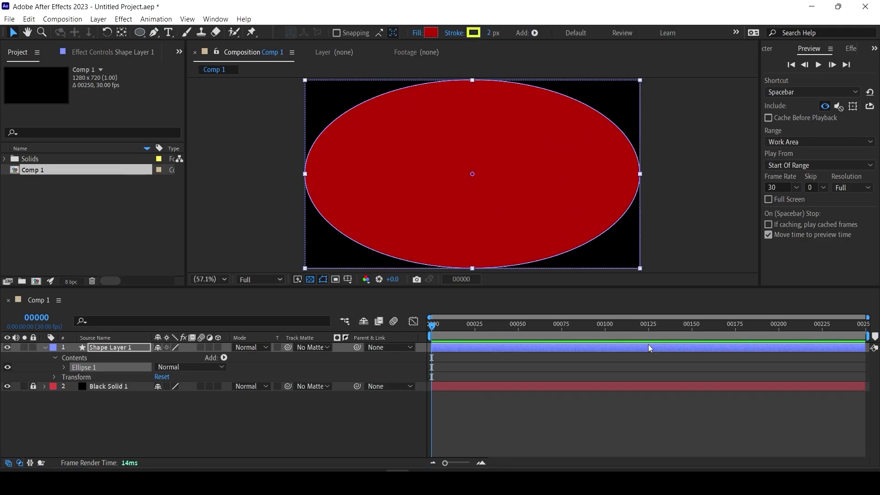
- Set the ellipse path size to 720, then enlarge it to a 1136×1136 circle
left_click(110, 347)
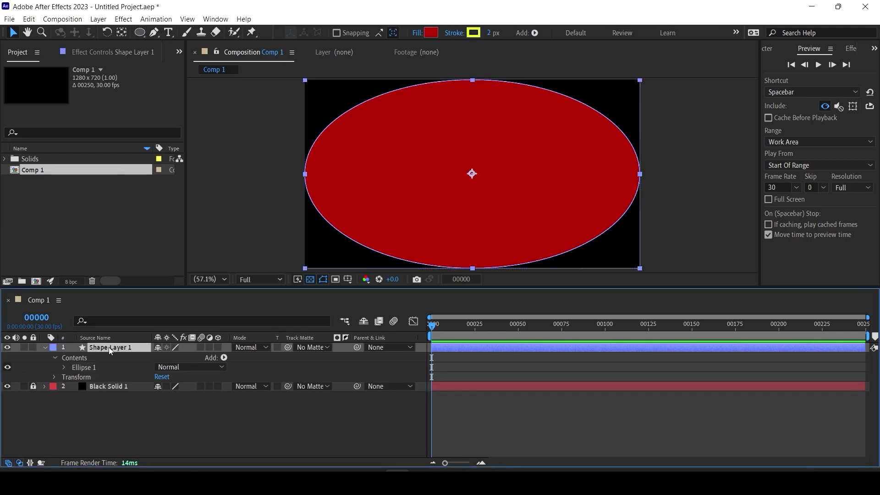
left_click(65, 368)
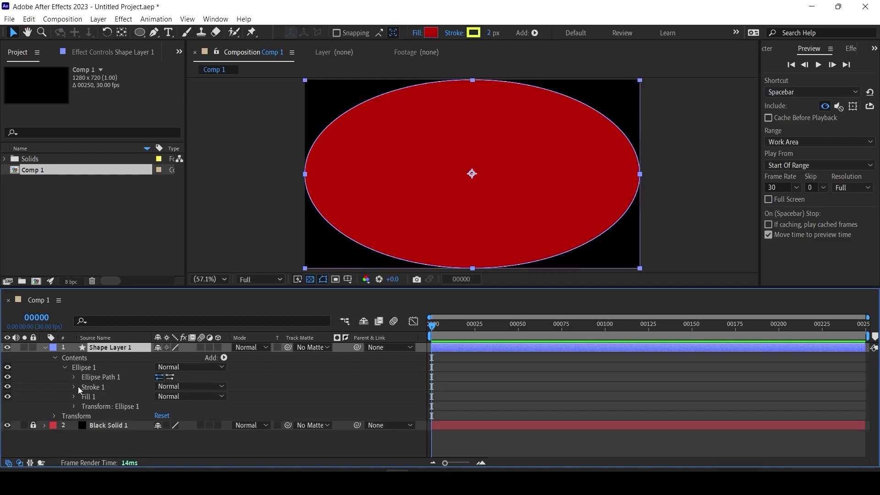
left_click(74, 377)
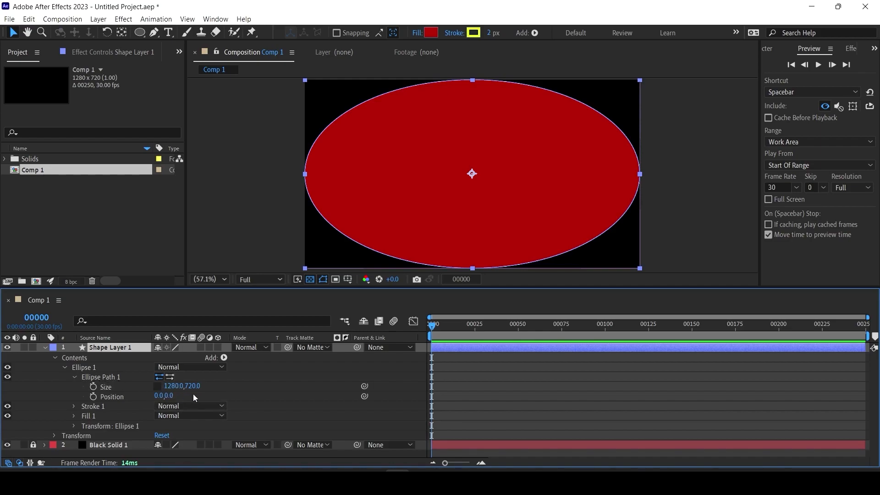
left_click(174, 386)
type("720")
key("Return")
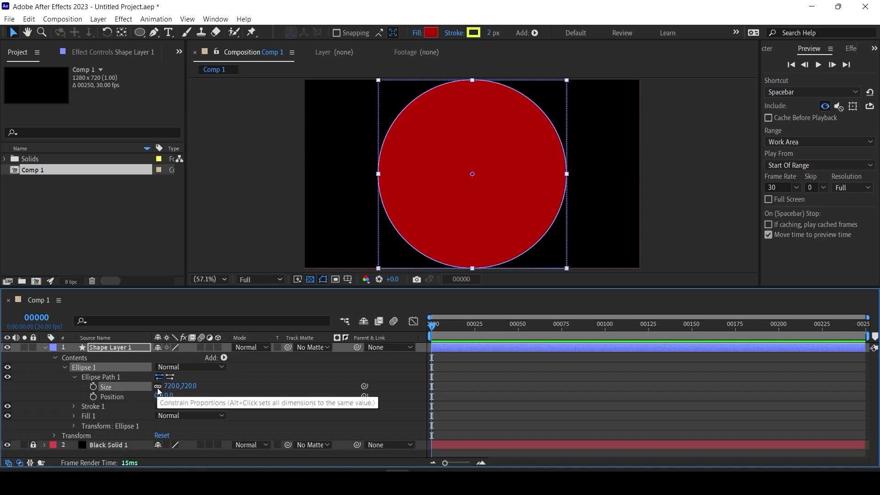
left_click_drag(189, 386, 405, 369)
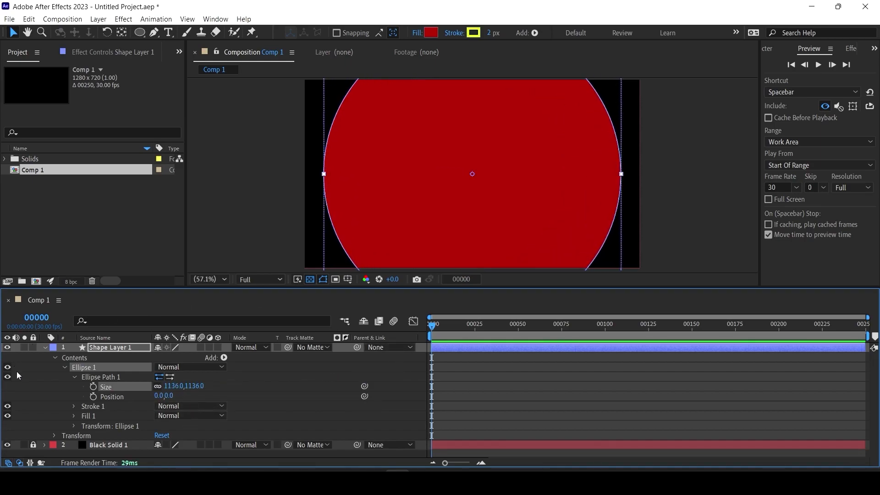
- Hide the red fill, set the yellow stroke width to 400, and move to frame 10
left_click(7, 416)
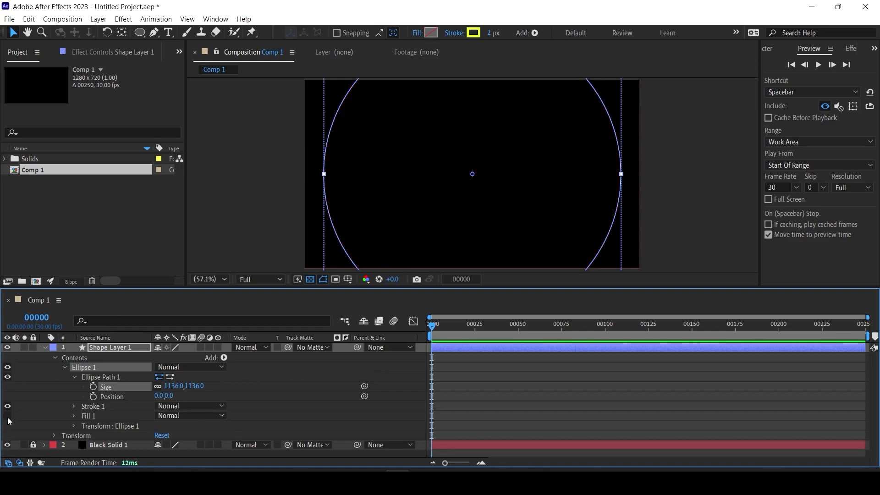
left_click(73, 406)
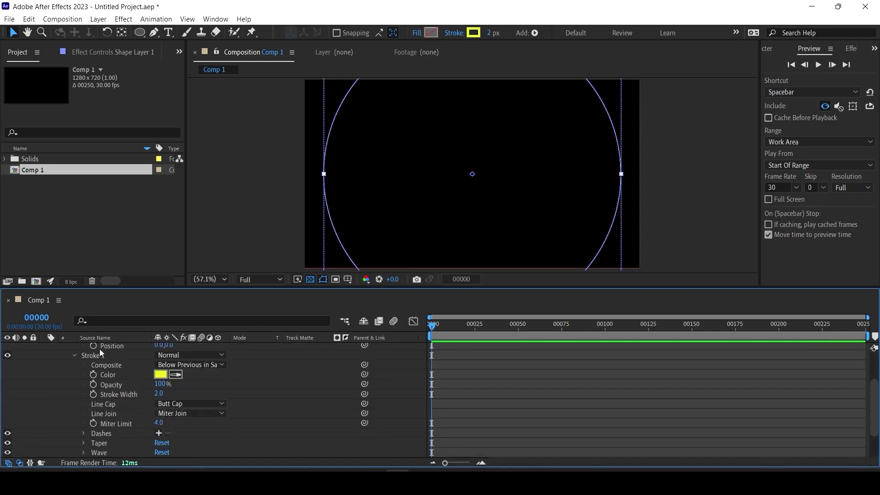
left_click_drag(158, 400, 378, 390)
left_click(161, 393)
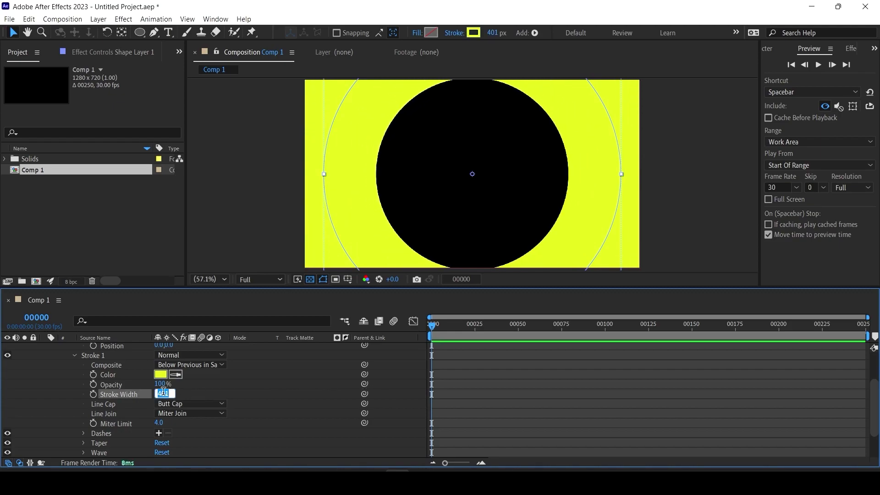
type("500")
key("Return")
left_click(161, 394)
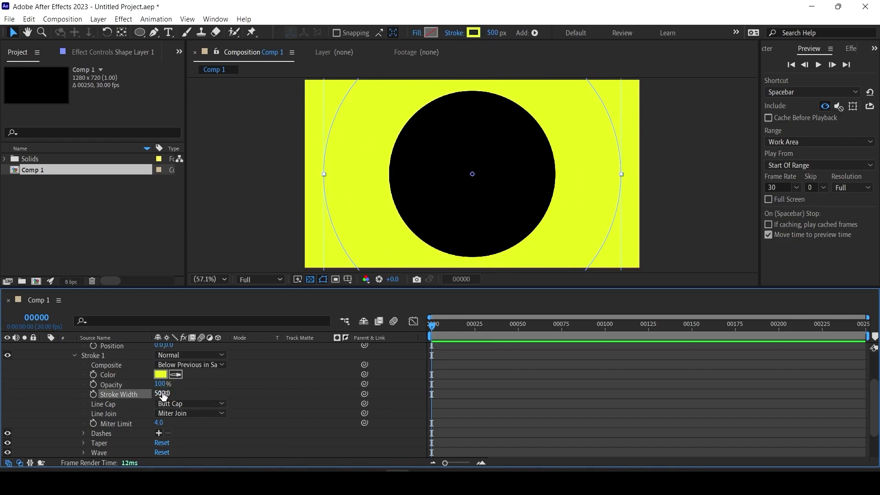
type("400")
key("Return")
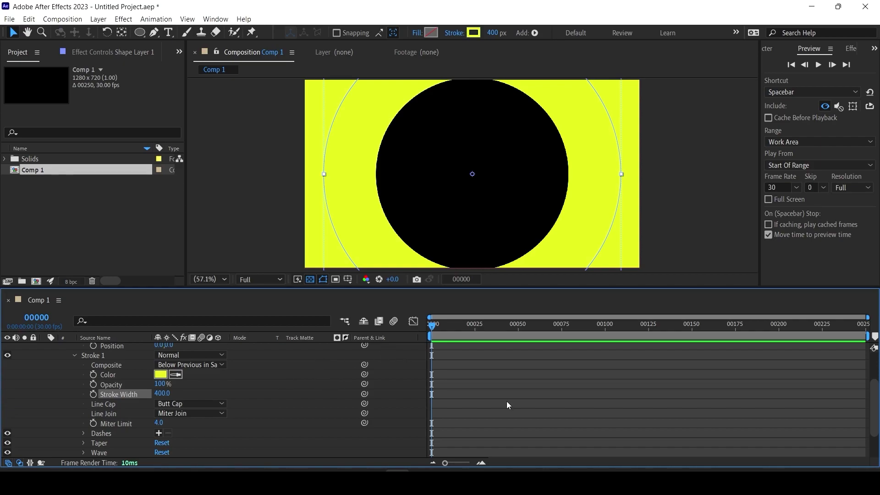
left_click(482, 462)
left_click_drag(472, 326, 468, 331)
- Add Trim Paths to the Ellipse 1 shape group
scroll(200, 394, "up", 3)
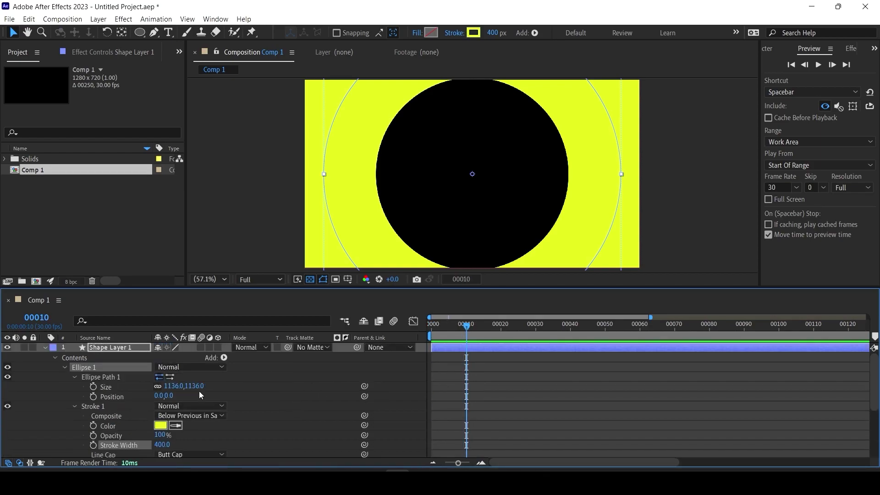
left_click(65, 367)
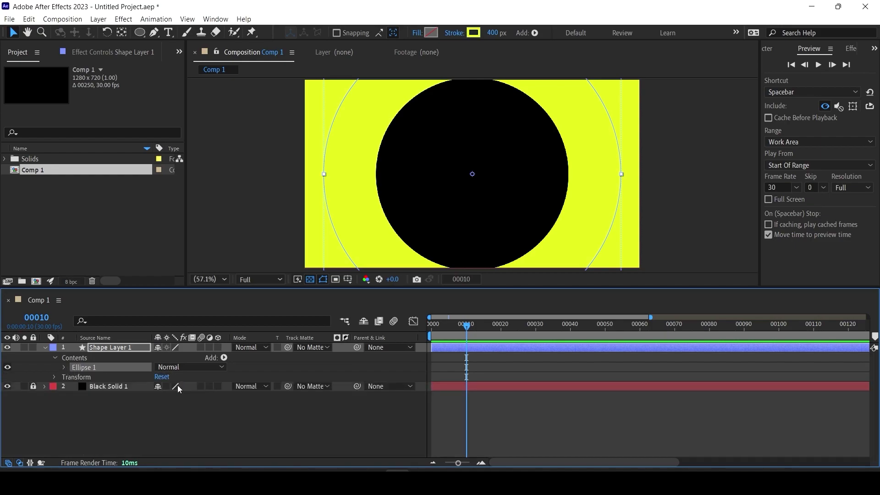
left_click(223, 357)
left_click(252, 290)
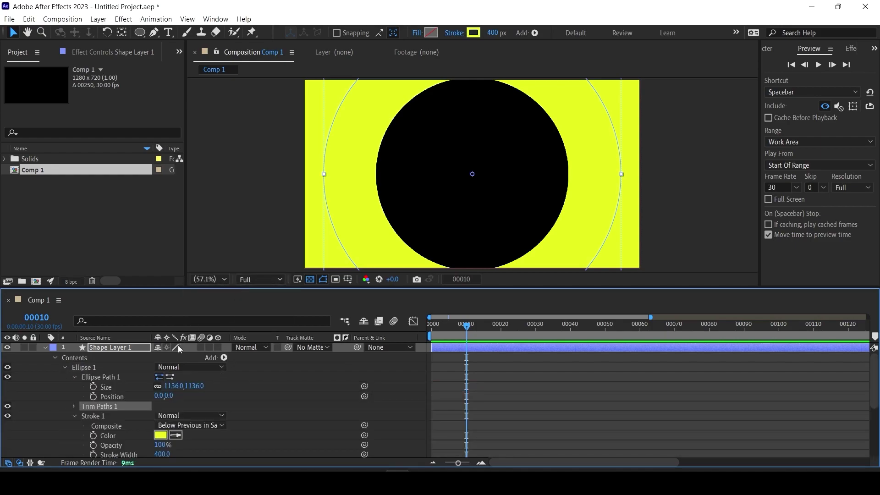
left_click(73, 406)
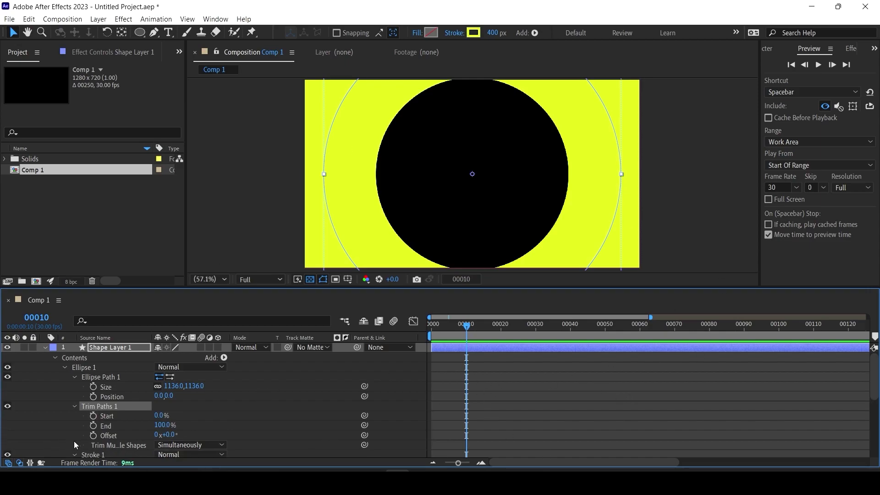
- Keyframe Trim Paths End from 0% at frame 10 to 100% at frame 70
left_click(93, 425)
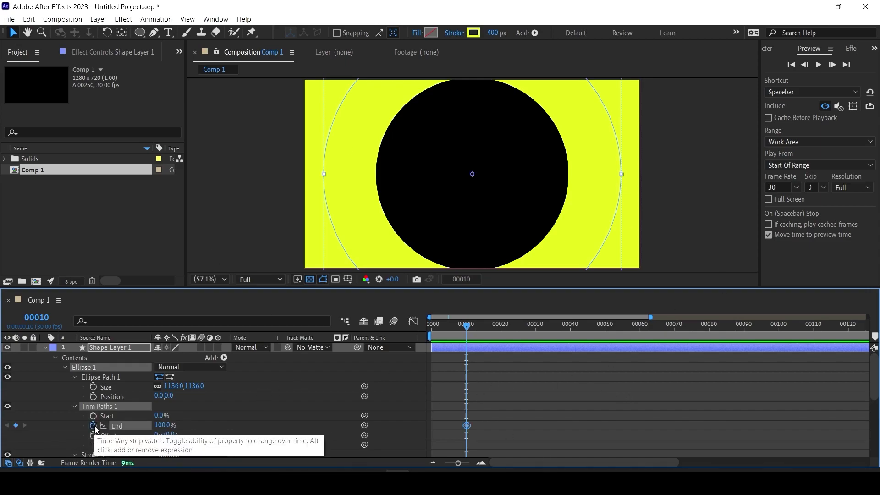
left_click(162, 425)
type("0")
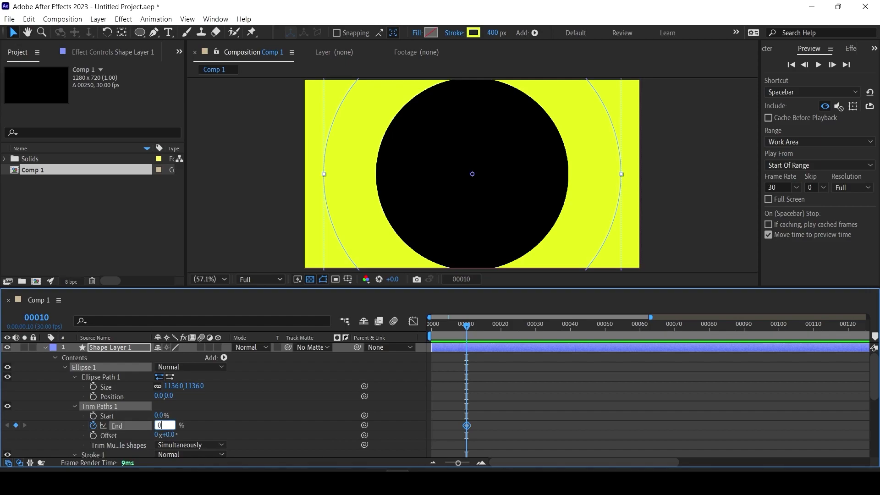
key("Return")
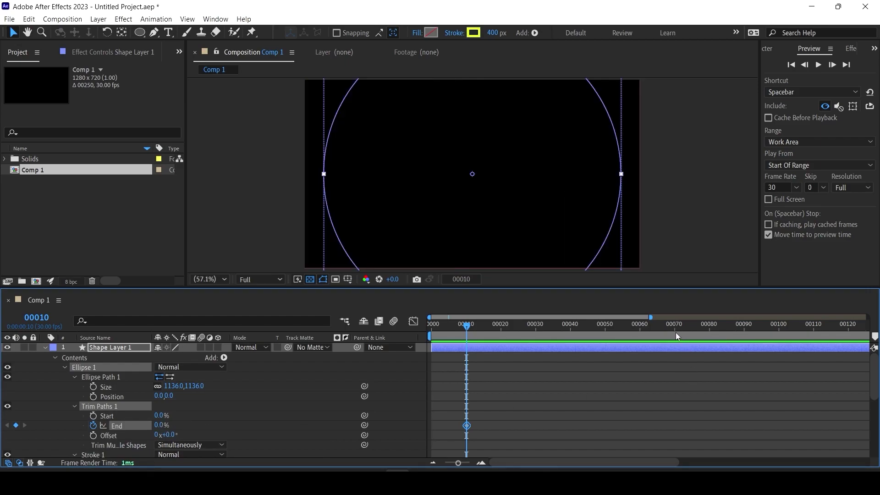
left_click(676, 331)
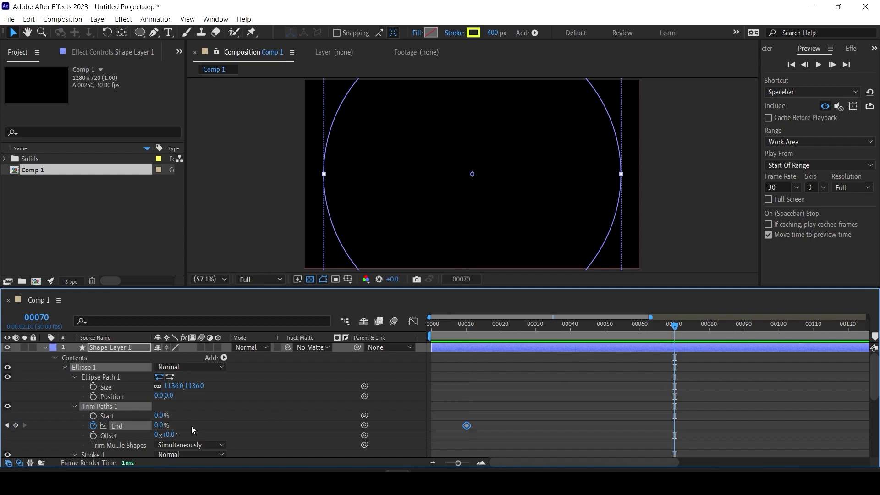
left_click_drag(161, 425, 275, 420)
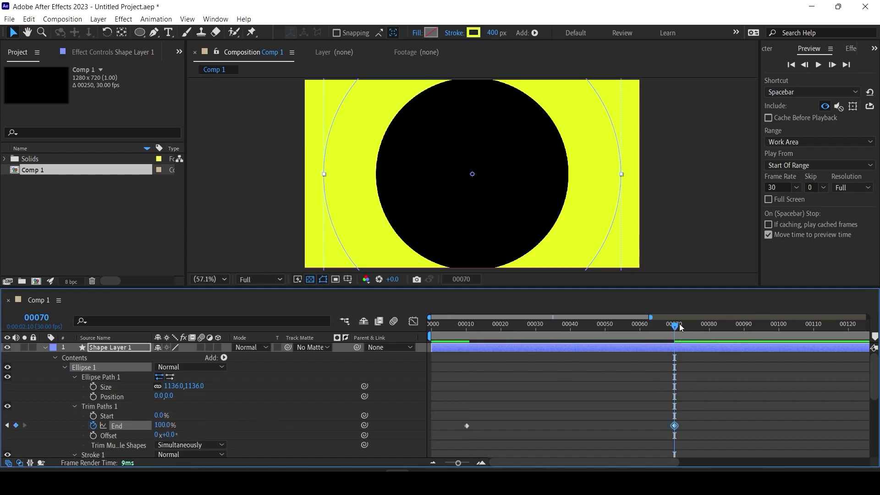
mouse_move(680, 328)
left_mouse_down()
mouse_move(529, 356)
mouse_move(571, 360)
mouse_move(467, 359)
left_mouse_up()
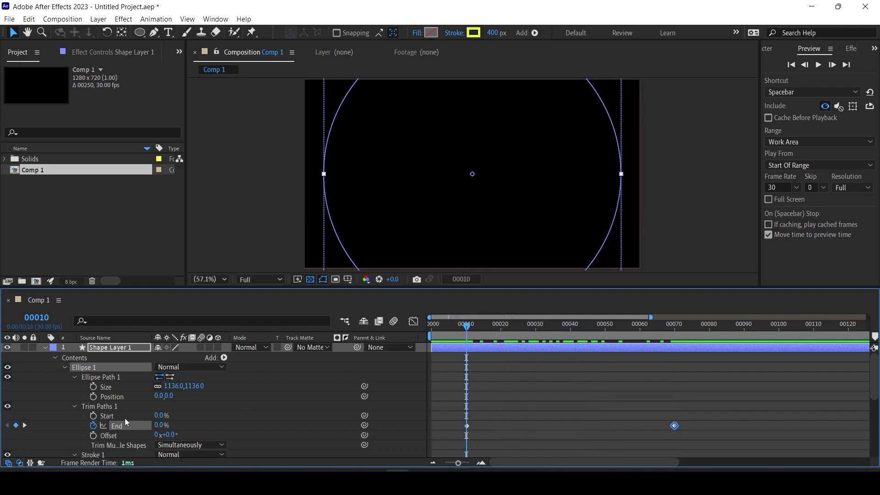
- Keyframe Shape Layer 1's Scale from 0% at frame 10 to 100% at frame 70
left_click(112, 347)
key("s")
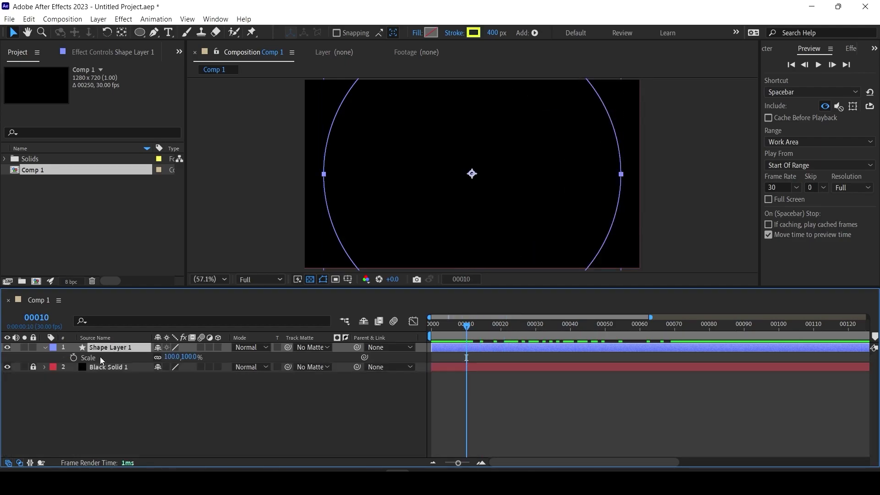
left_click(73, 357)
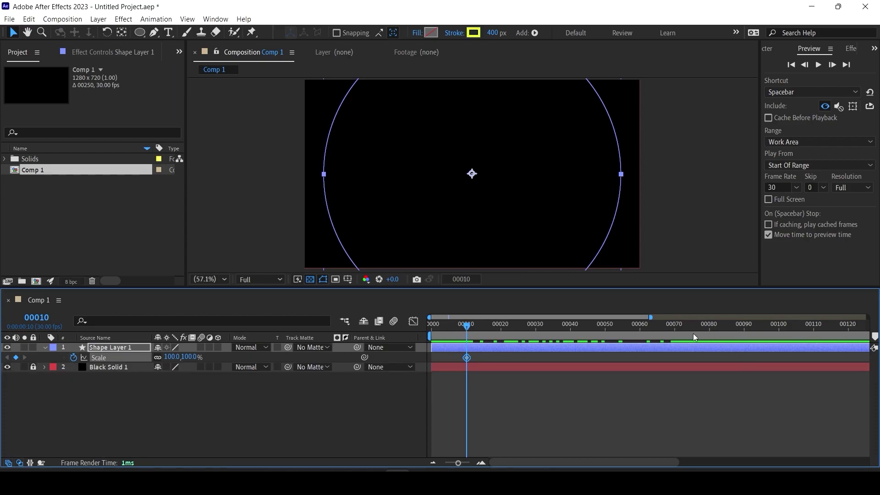
left_click(675, 332)
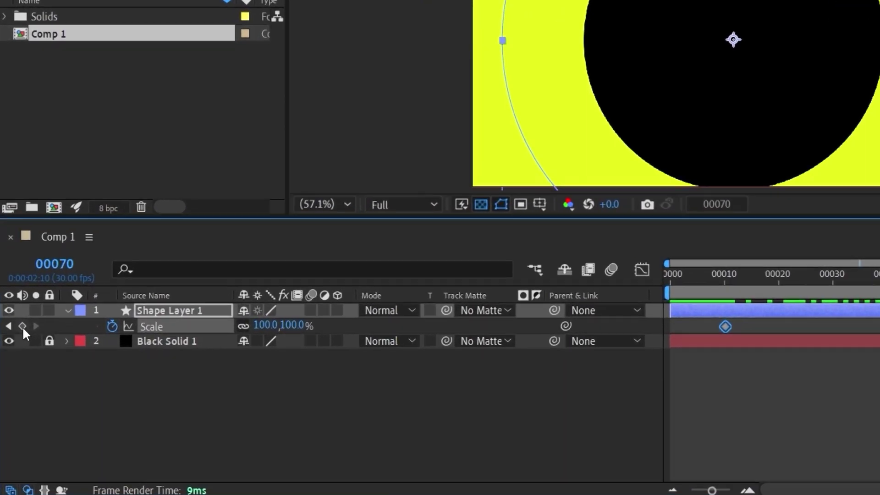
left_click(23, 323)
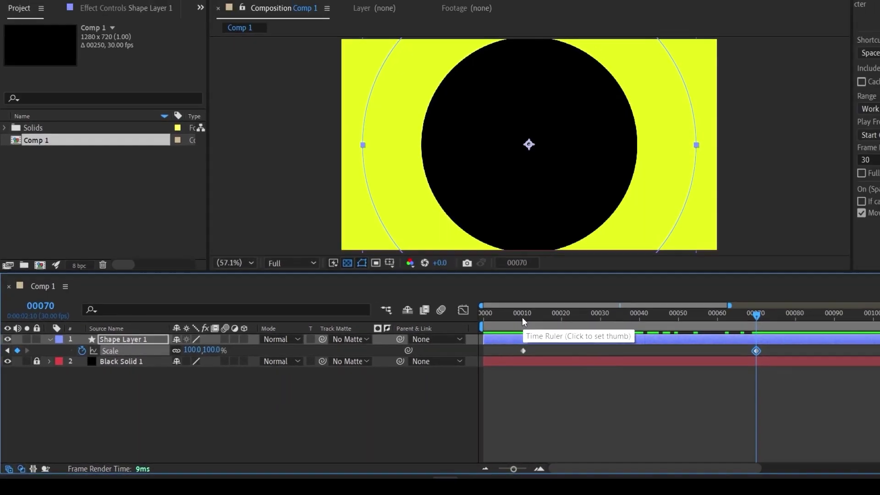
left_click(752, 275)
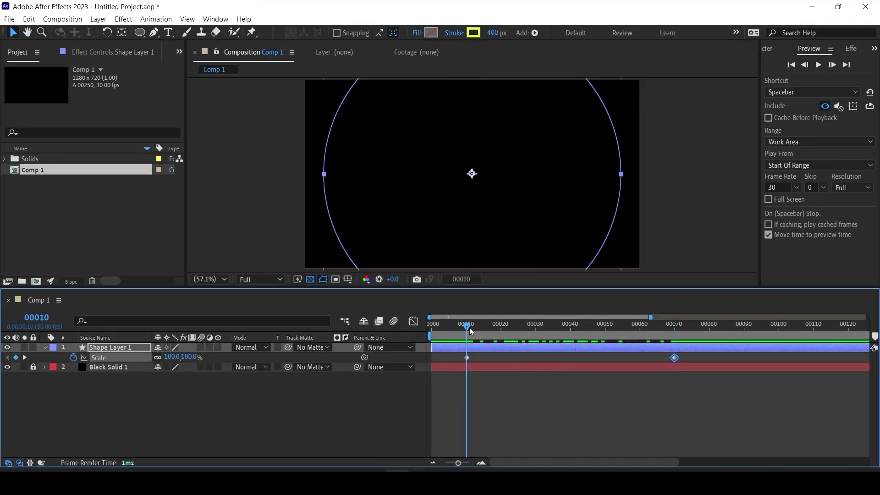
left_click(189, 357)
type("0")
key("Return")
left_click_drag(475, 325, 575, 355)
left_click(45, 347)
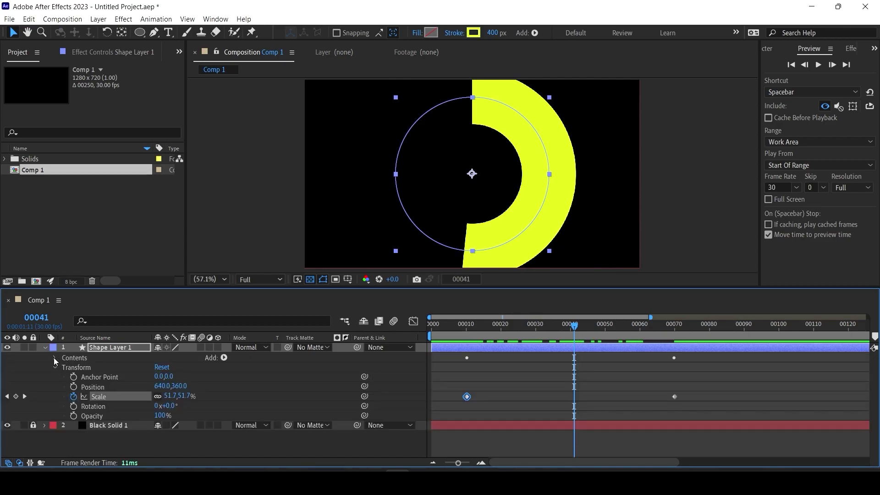
left_click(54, 357)
- Set Stroke 1's Line Cap to Round Cap and scrub to preview the rounded ends
left_click(64, 366)
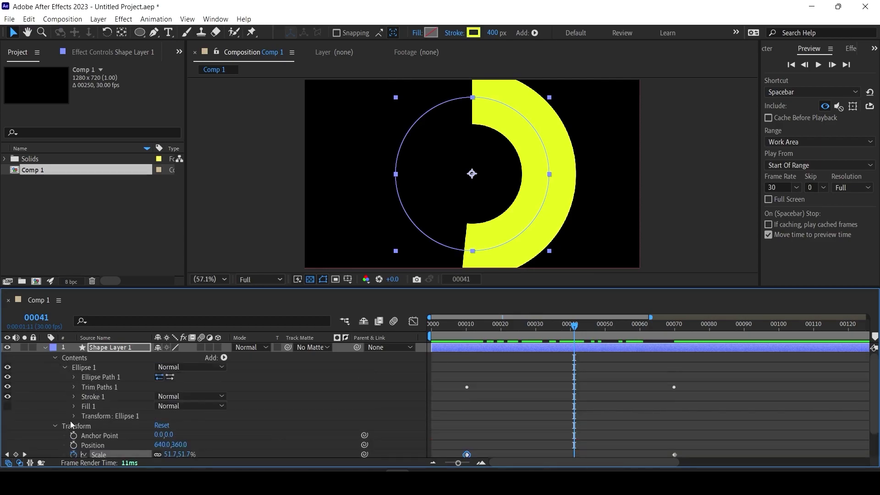
left_click(73, 395)
scroll(97, 395, "down", 2)
left_click(195, 404)
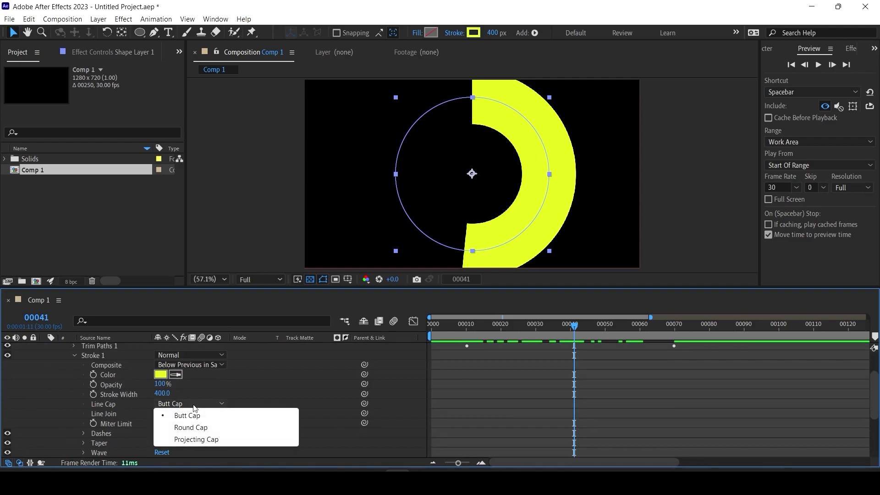
left_click(208, 429)
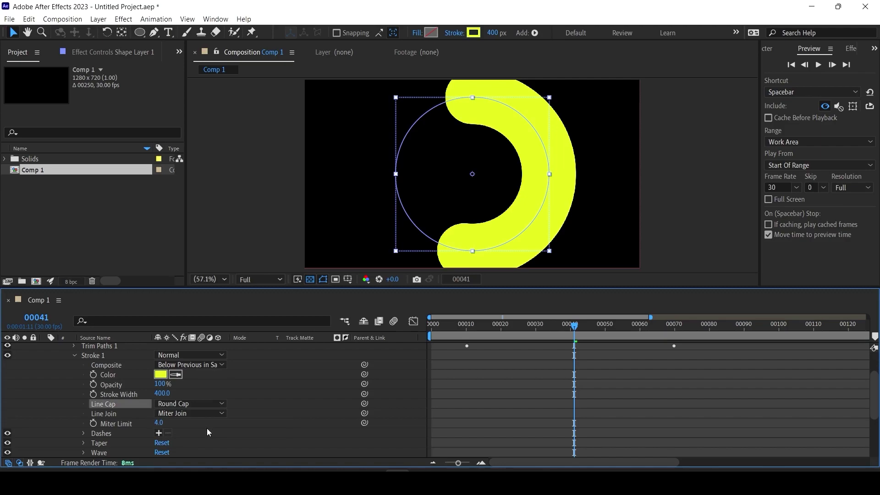
left_click_drag(467, 324, 466, 354)
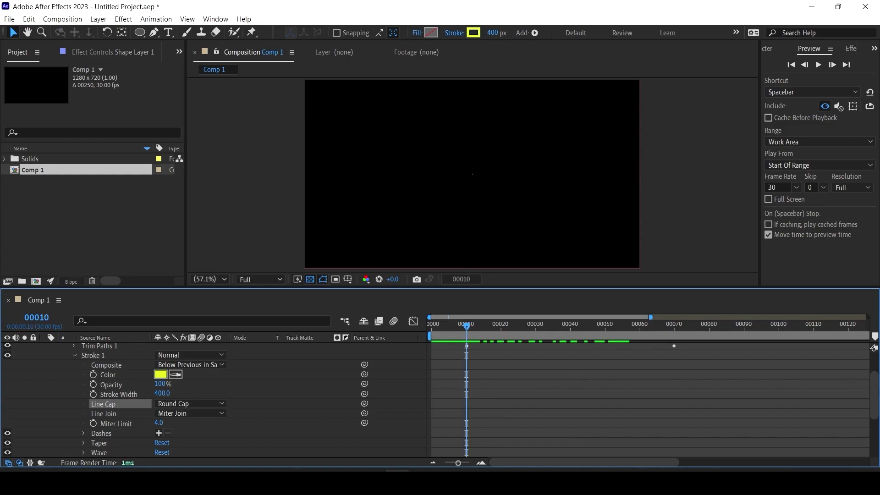
scroll(271, 352, "up", 3)
- Keyframe Rotation at frames 10 and 70, with frame 70 set to 1x for one full turn
left_click(132, 347)
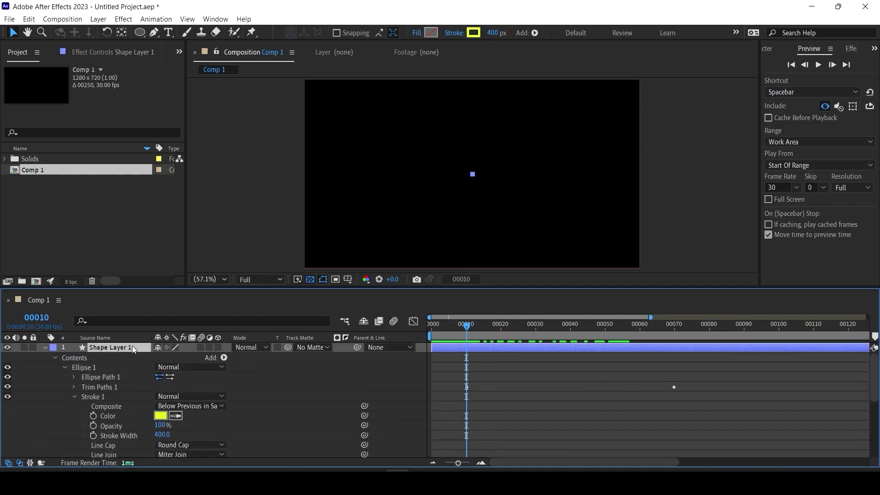
key("r")
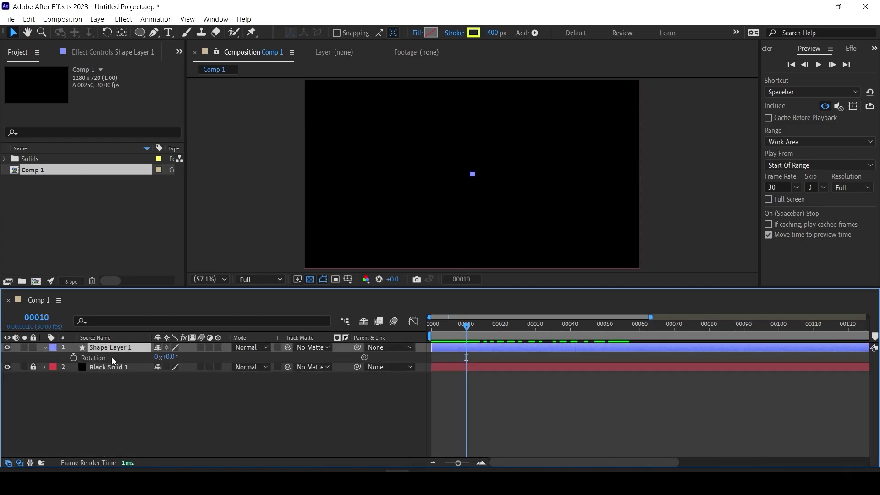
left_click(74, 358)
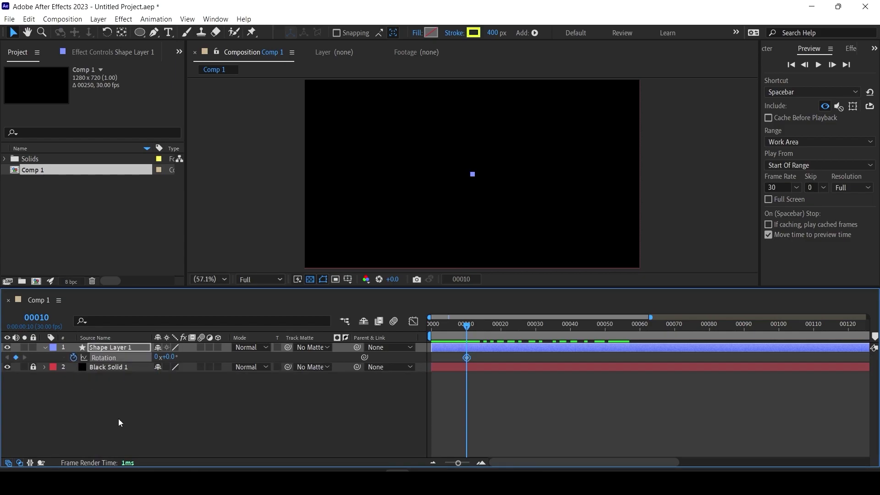
left_click(677, 334)
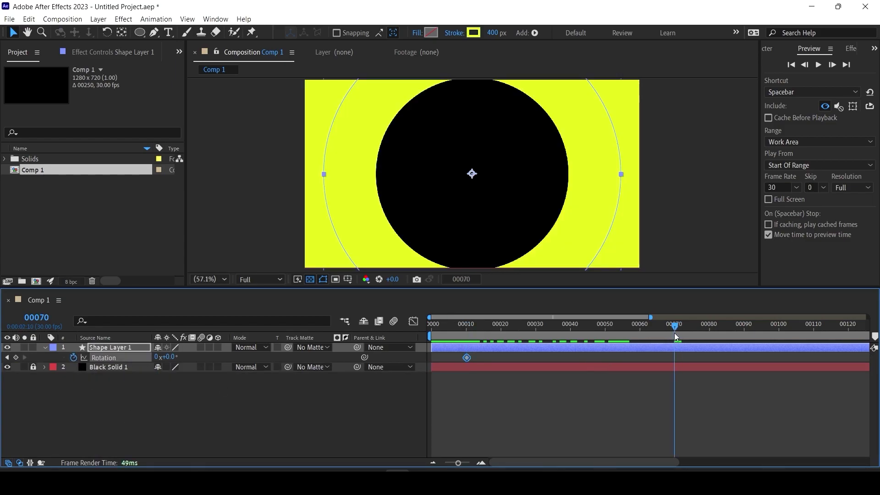
left_click(16, 358)
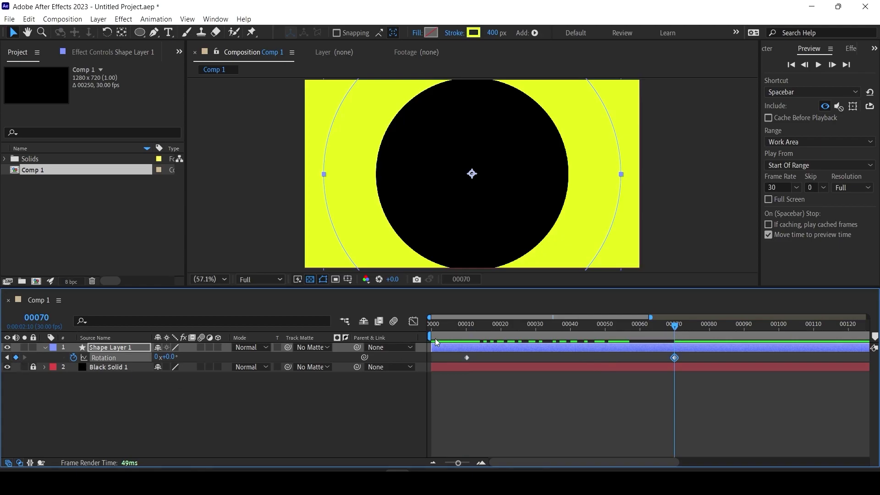
left_click(468, 329)
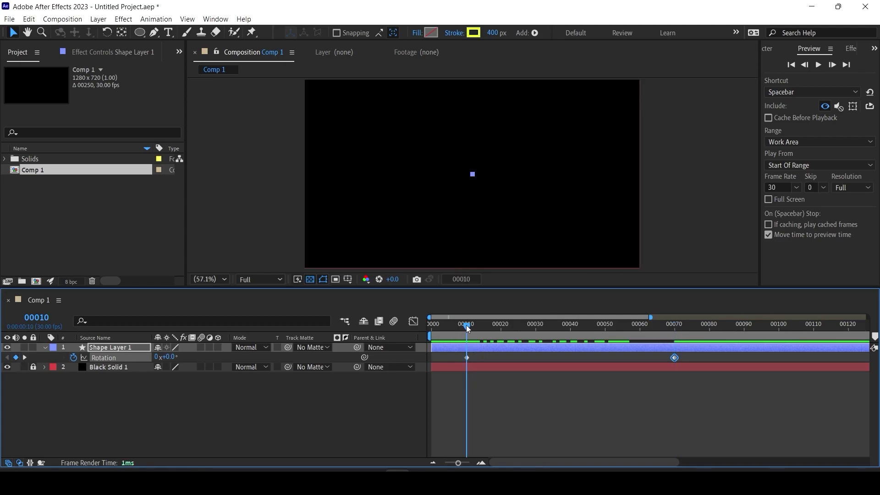
left_click(673, 326)
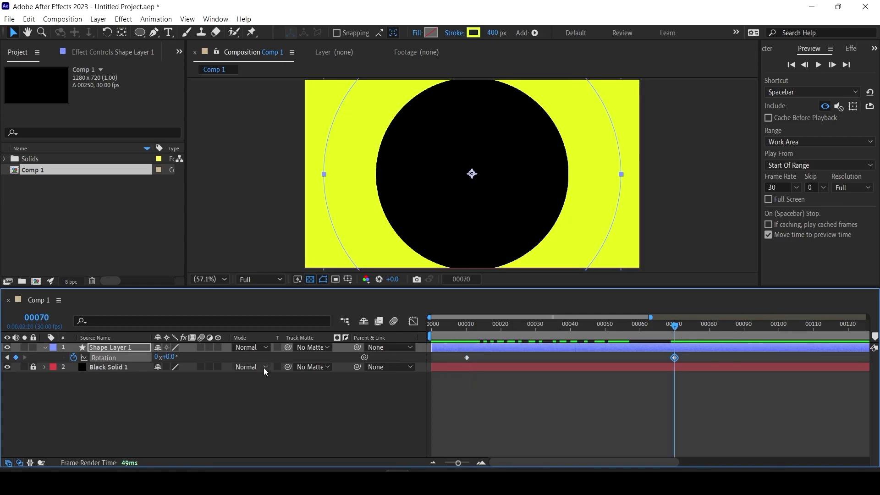
left_click(155, 357)
type("1")
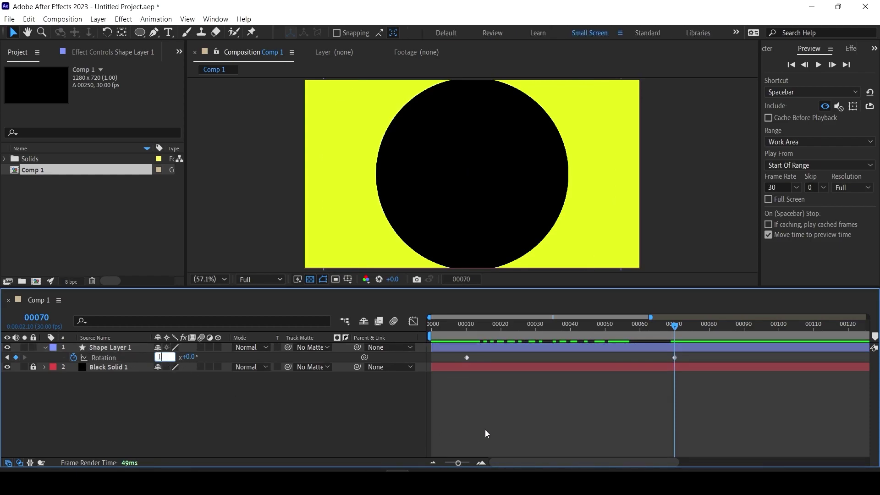
key("Return")
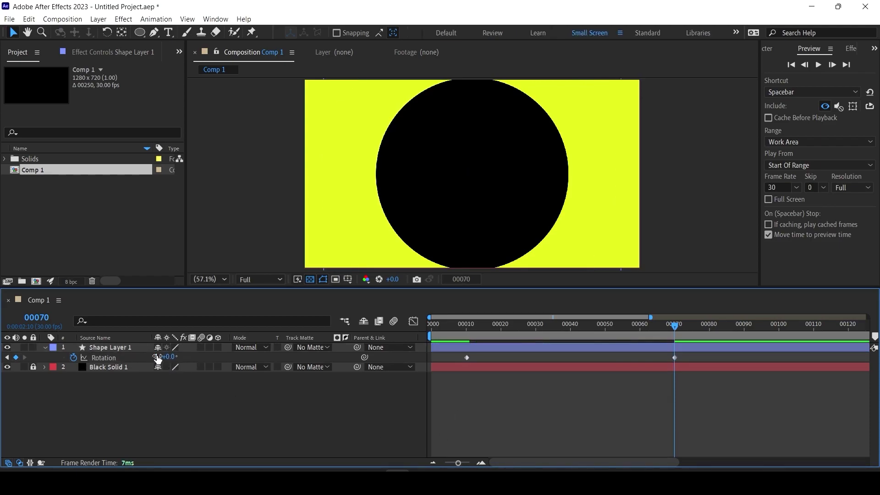
left_click_drag(642, 332, 468, 358)
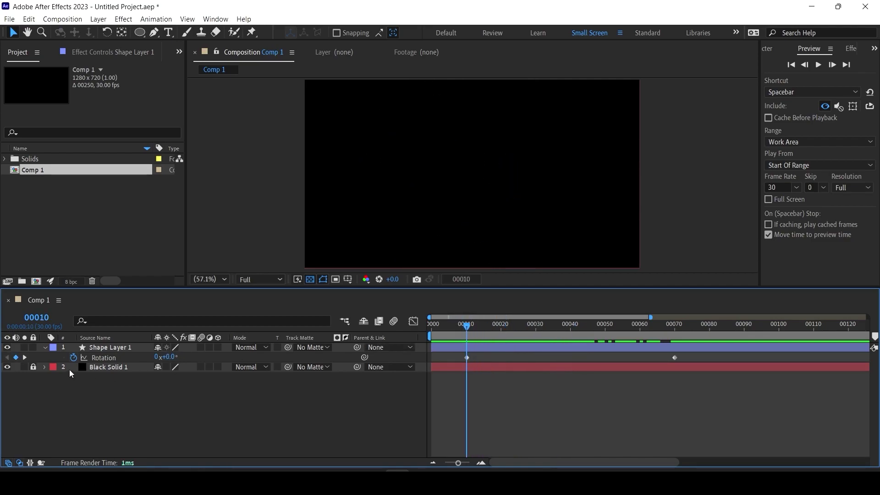
- Add Stroke Width keyframes at frame 10 and frame 70, both holding 400
left_click(99, 347)
left_click(45, 347)
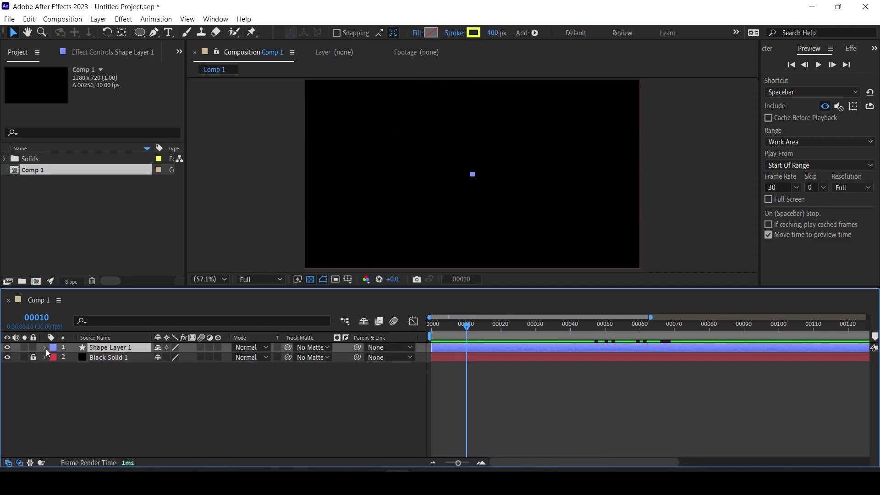
left_click(45, 347)
left_click(55, 358)
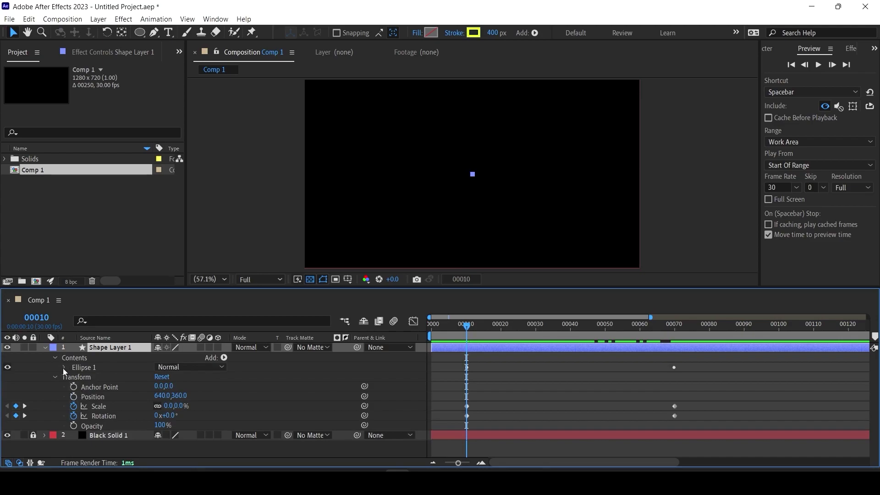
left_click(65, 367)
left_click(74, 395)
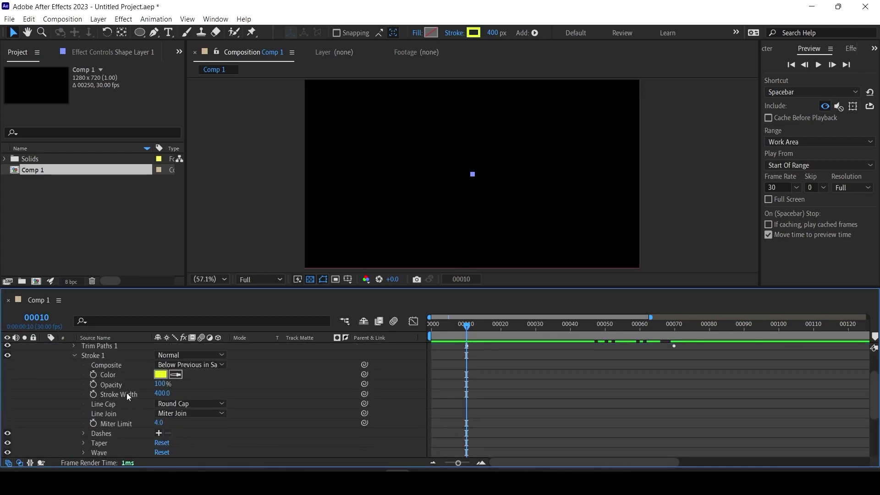
left_click(93, 395)
left_click(675, 338)
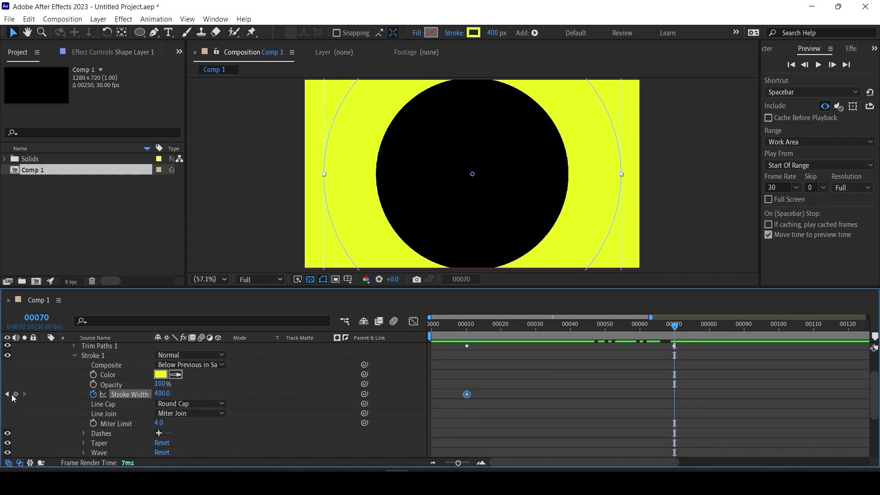
left_click(16, 394)
- Jump back and forth between the Stroke Width keyframes at frames 10 and 70 with J and K
key("j")
key("k")
key("j")
key("k")
key("j")
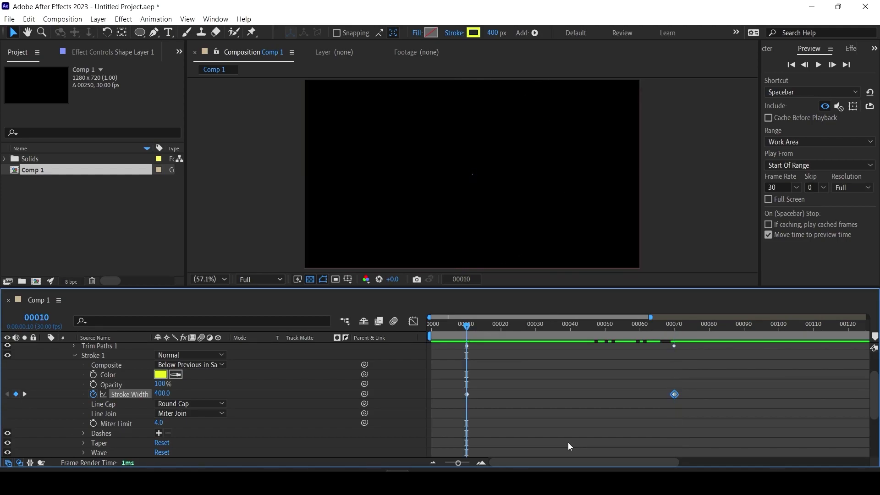
key("k")
key("j")
key("k")
key("j")
key("k")
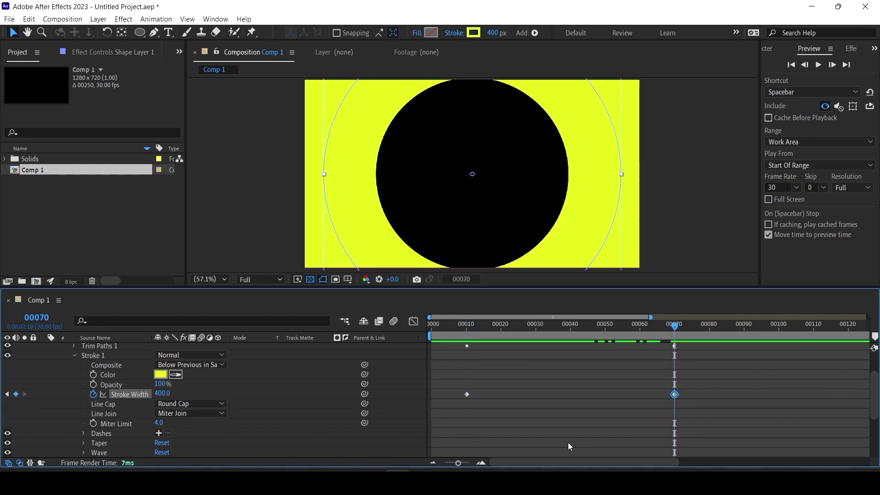
key("j")
key("k")
key("j")
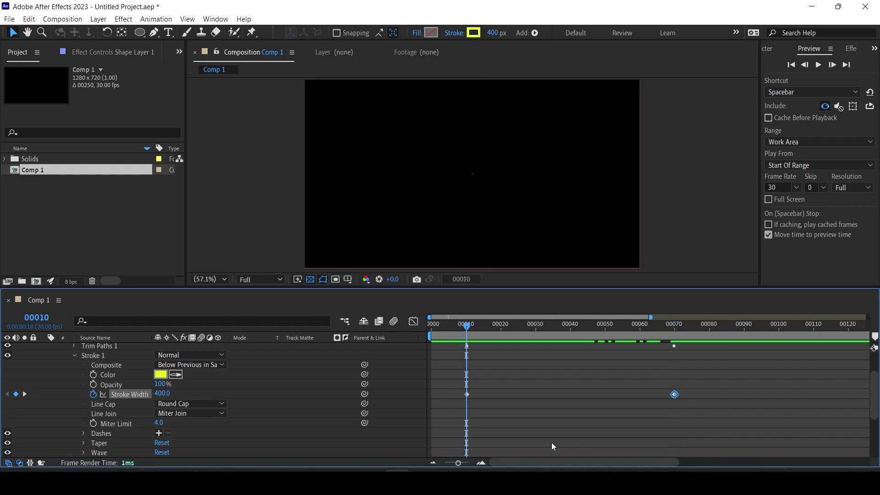
- Set the Stroke Width at frame 10 to 80 and scrub to see it grow
left_click(166, 396)
type("80")
key("Return")
mouse_move(467, 331)
left_mouse_down()
mouse_move(584, 337)
mouse_move(556, 338)
left_mouse_up()
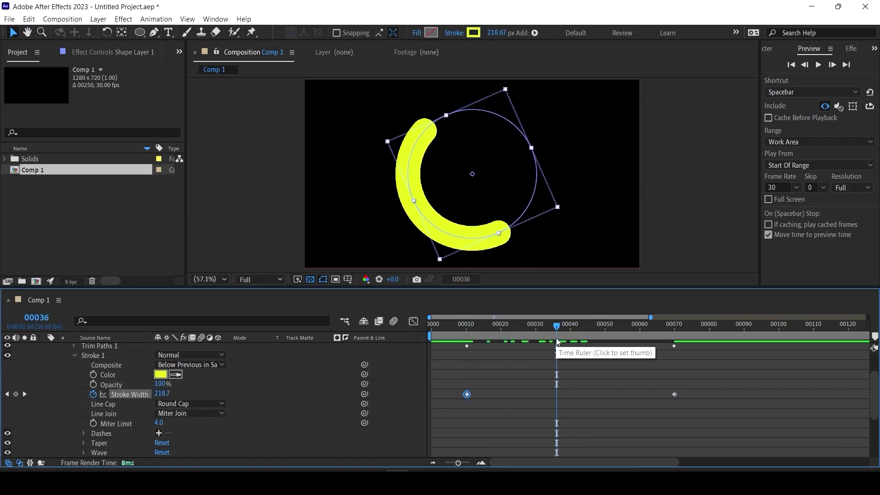
- Hide the path outline with F2, play back the animation, and collapse Shape Layer 1
key("F2")
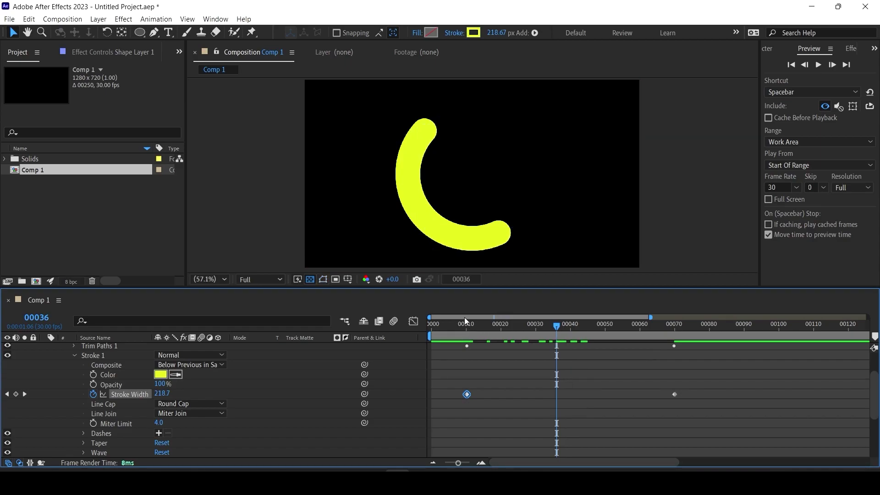
key("ctrl+z")
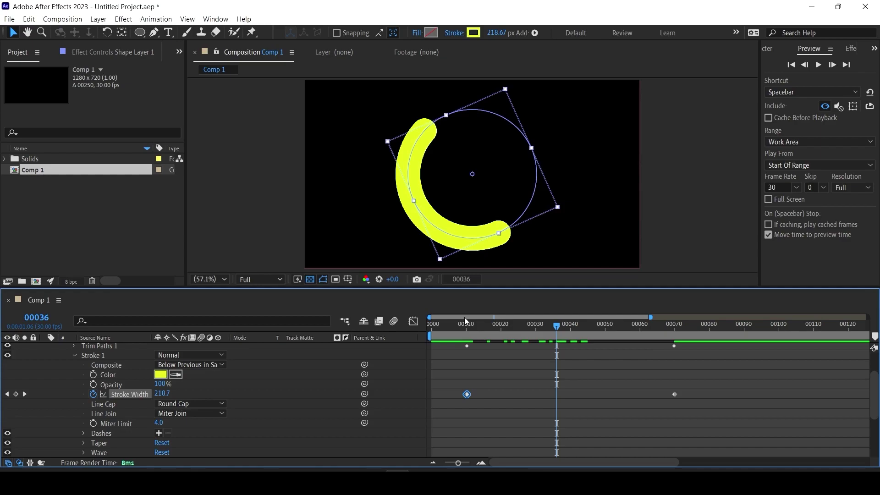
key("F2")
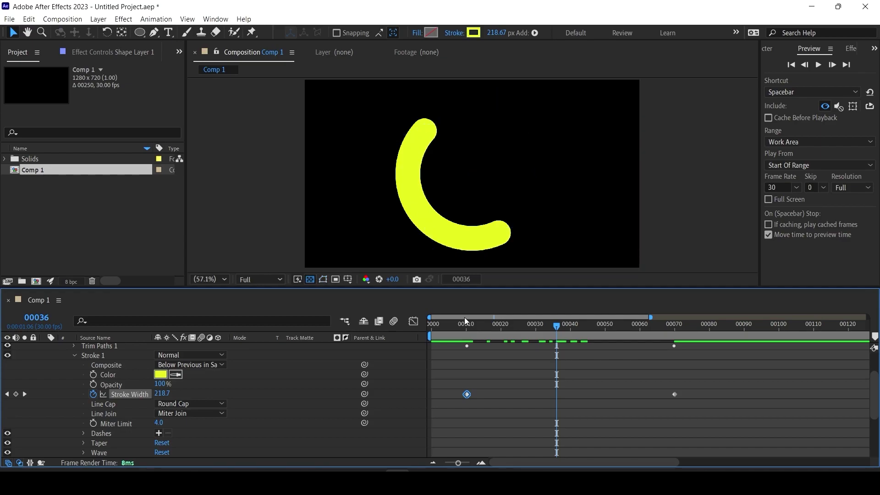
left_click(818, 64)
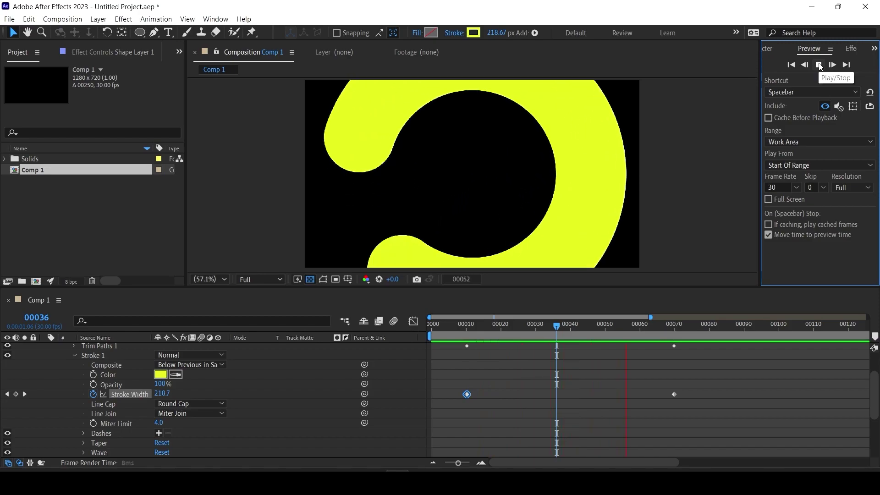
left_click(819, 65)
left_click(521, 331)
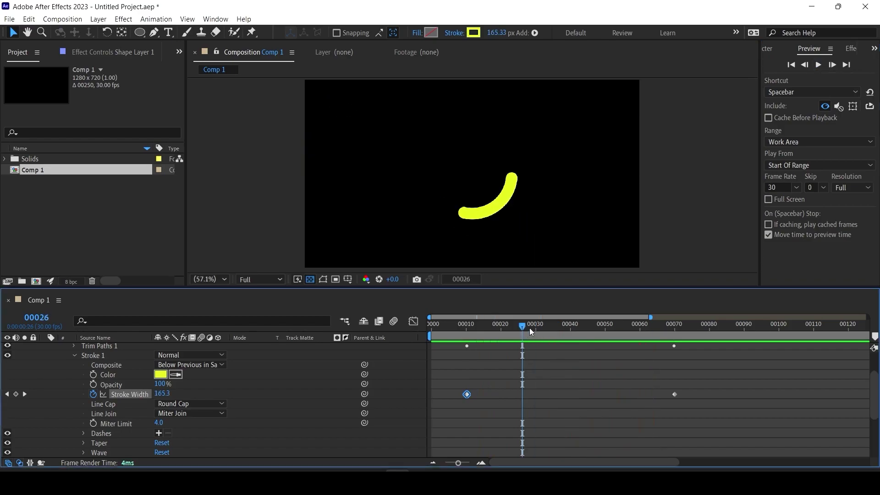
left_click(592, 328)
left_click_drag(878, 393, 879, 328)
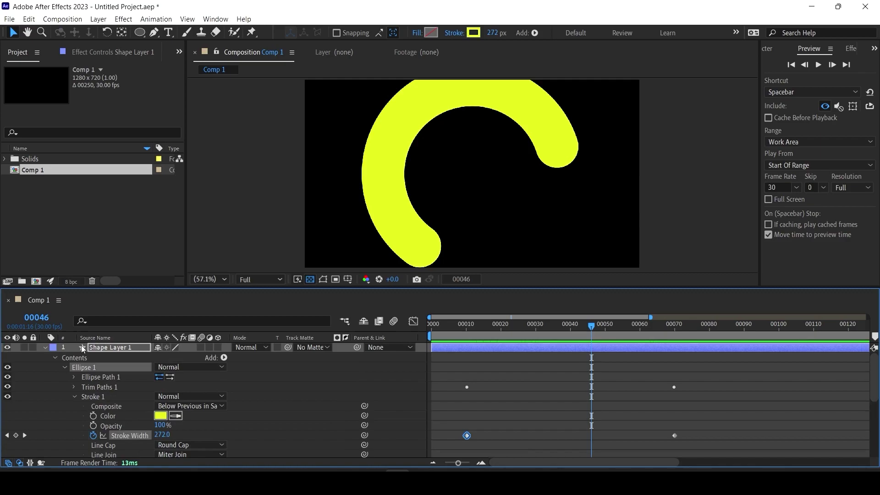
left_click(46, 348)
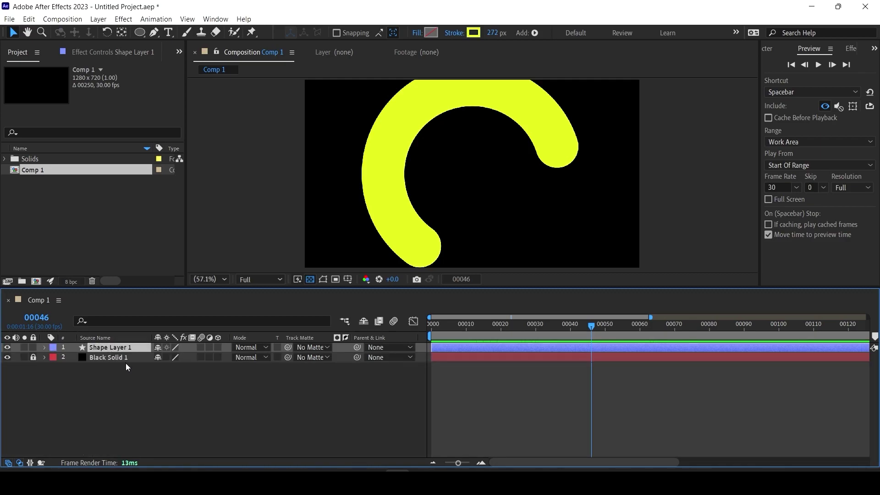
- Duplicate Shape Layer 1 and change the copy's stroke colour to red
key("ctrl+d")
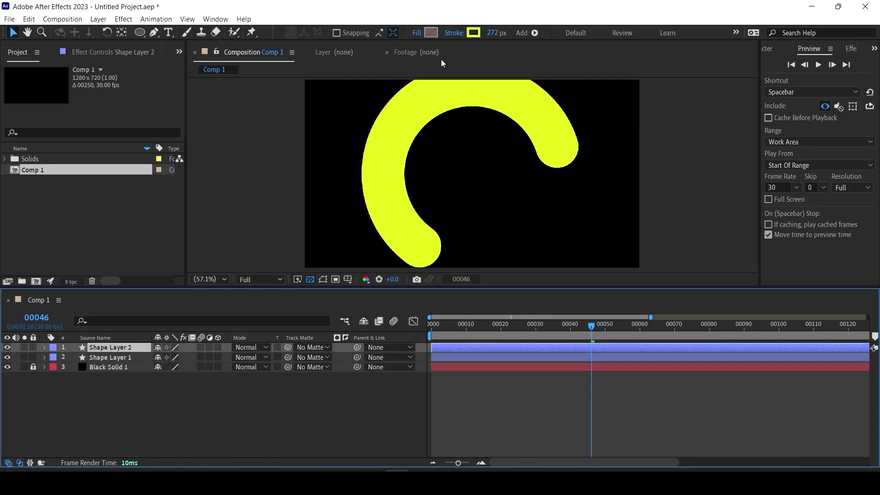
left_click(473, 32)
left_click(598, 320)
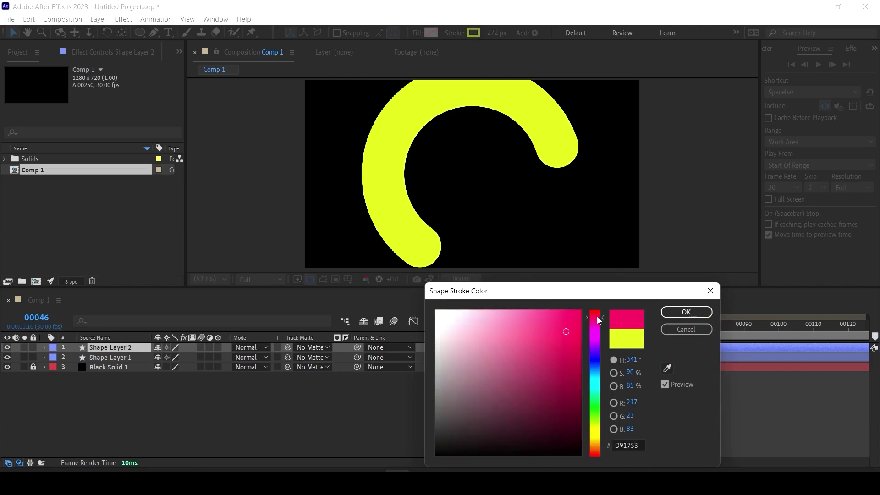
left_click(686, 311)
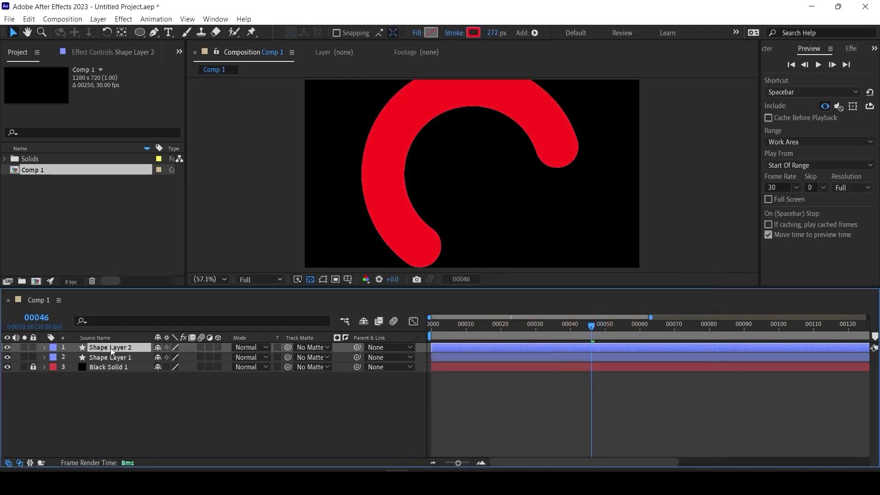
- Reveal the copy's Rotation keyframes and set frame 10's rotation to 0x+135°
key("u")
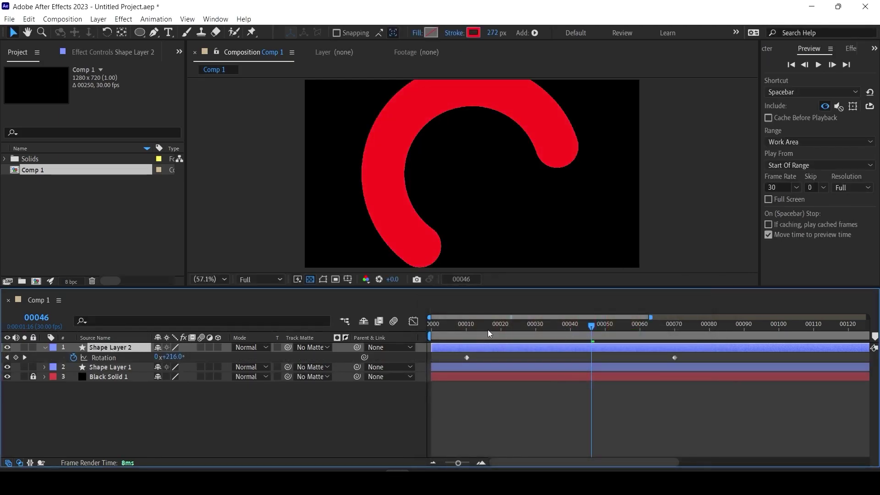
left_click(467, 331)
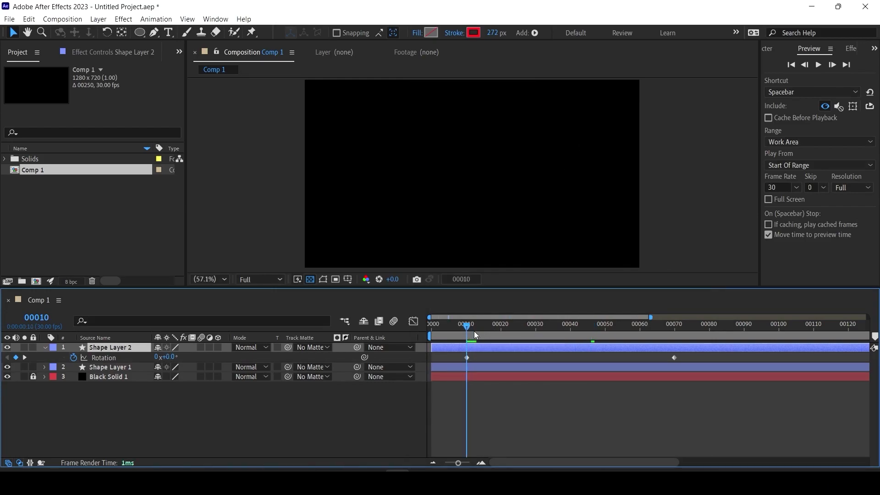
mouse_move(474, 330)
left_mouse_down()
mouse_move(593, 329)
mouse_move(467, 336)
left_mouse_up()
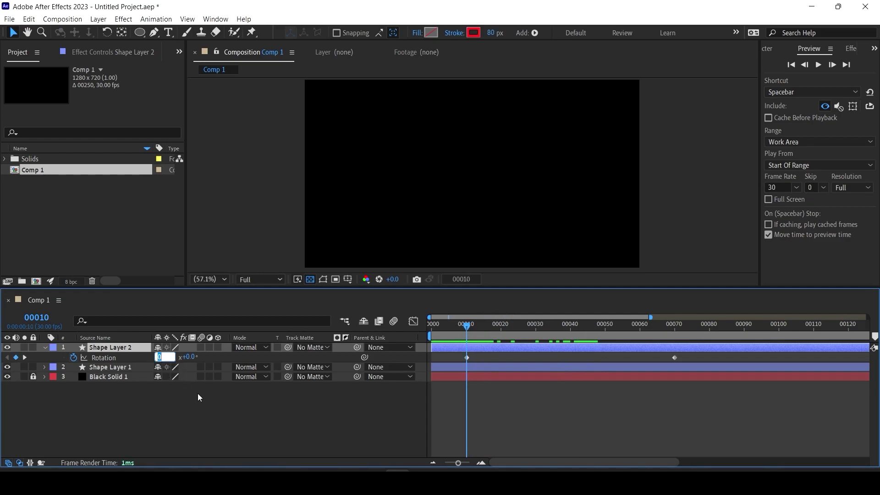
type("1")
left_click(208, 406)
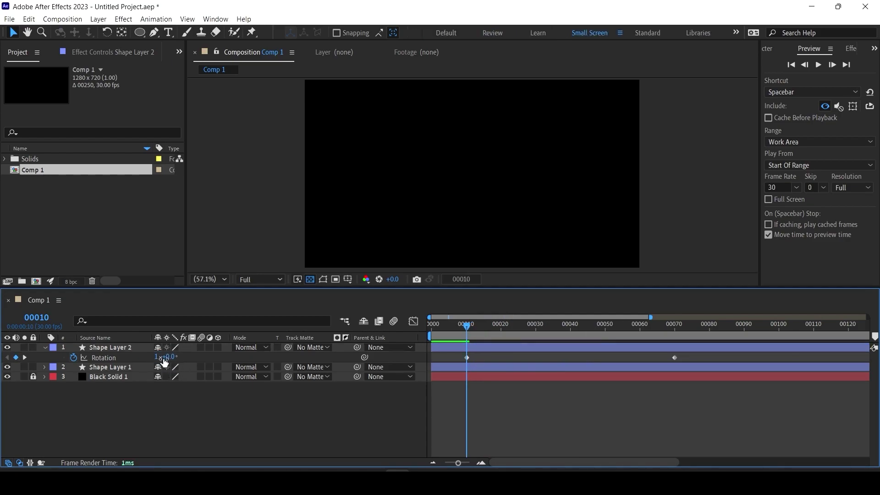
left_click(679, 329)
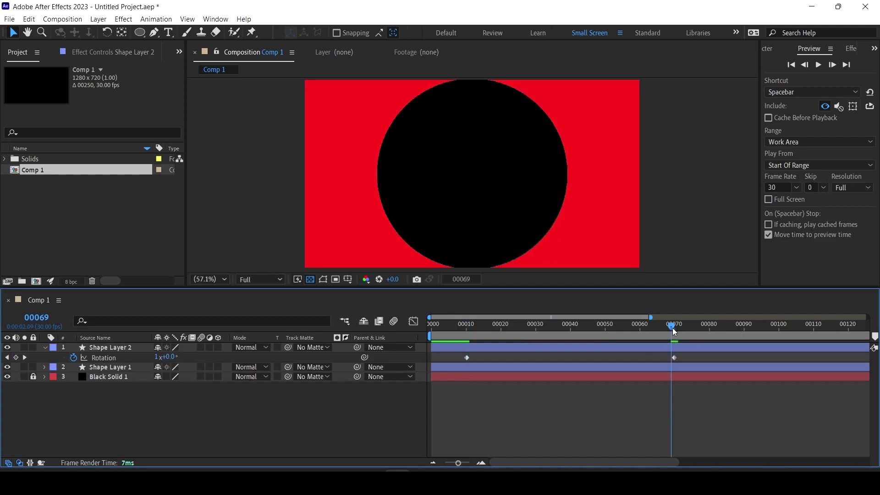
left_click(156, 361)
left_click(466, 328)
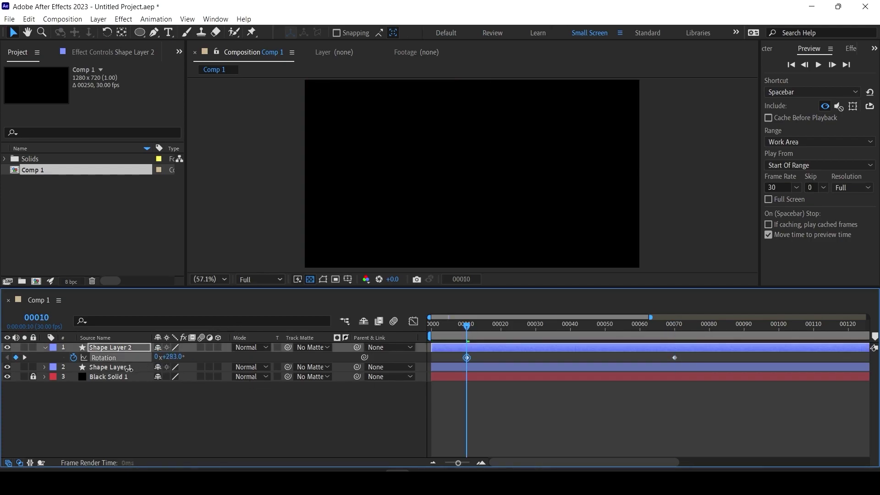
left_click(167, 357)
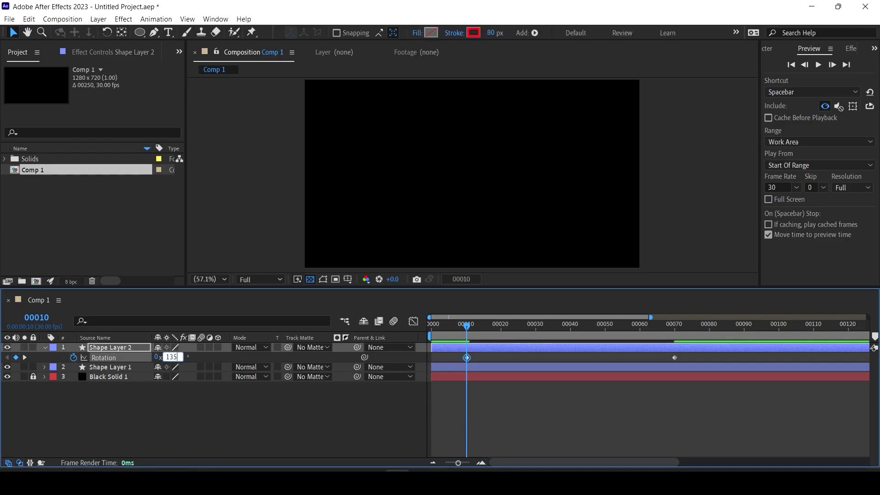
key("Return")
left_click_drag(682, 334, 616, 345)
- Move the later Rotation keyframe onto frame 70 and set it to 1x+80°
left_click_drag(168, 358, 253, 365)
left_click_drag(617, 361, 674, 358)
left_click(674, 328)
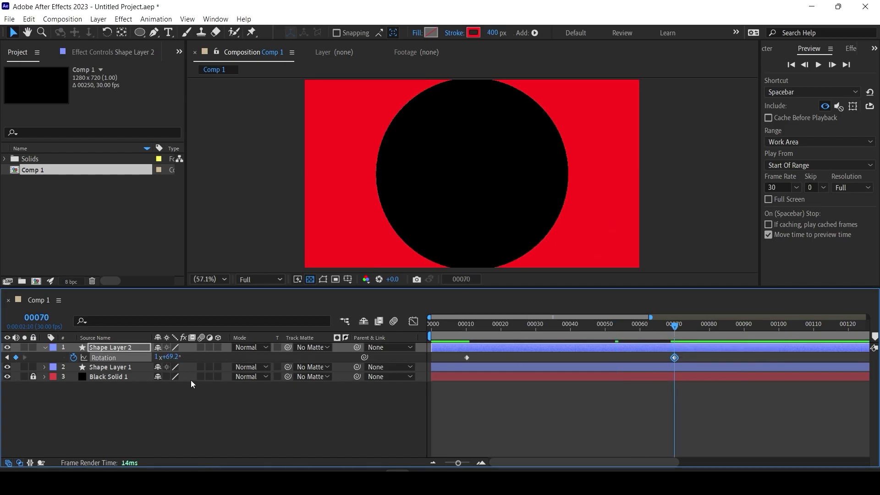
left_click(169, 357)
type("80")
key("Return")
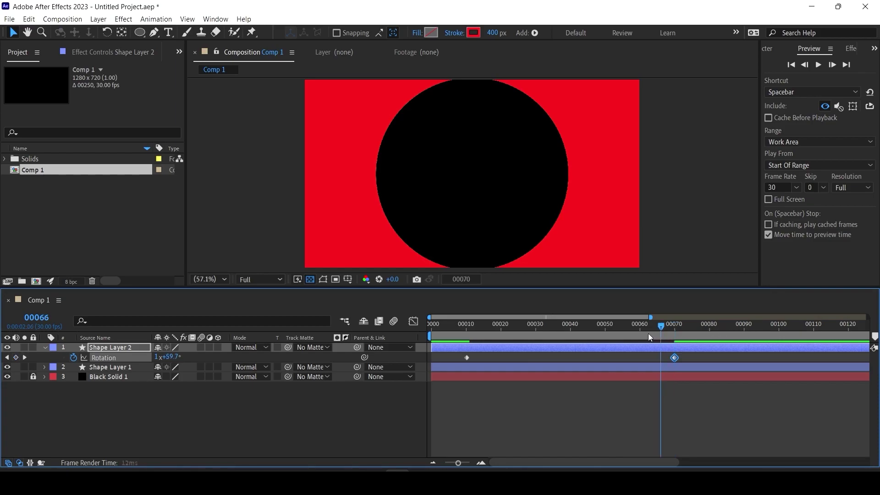
left_click_drag(648, 334, 578, 357)
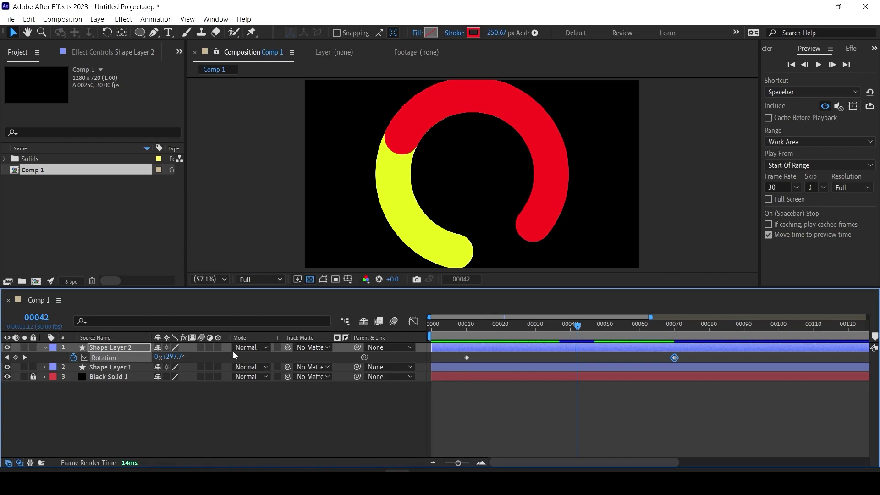
- Reduce Shape Layer 2's Ellipse Path size from 1136 to 600×600
left_click(45, 347)
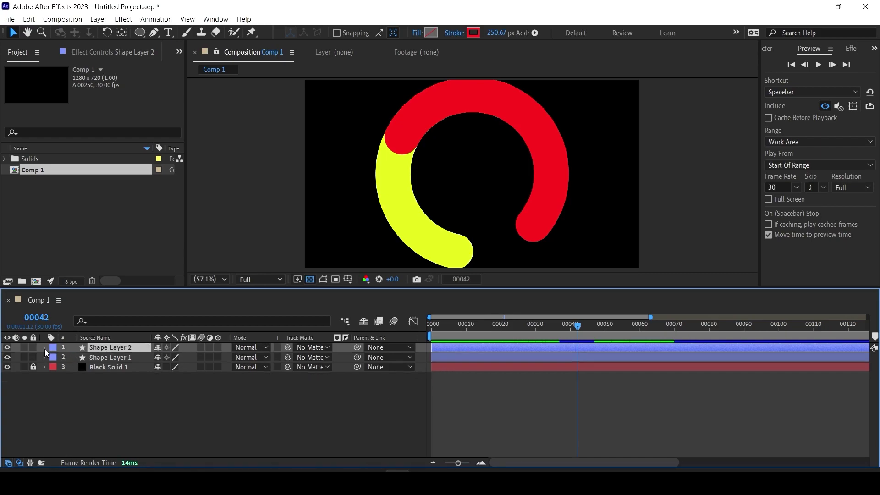
left_click(55, 367)
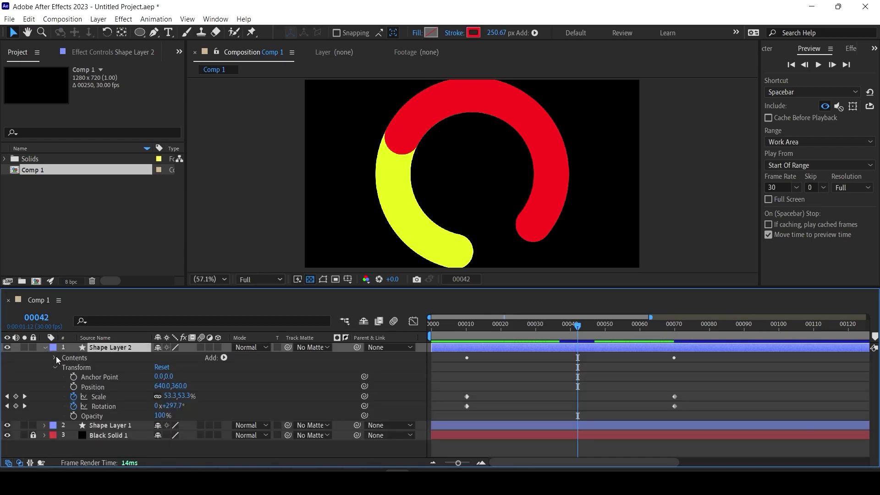
left_click(55, 358)
left_click(65, 367)
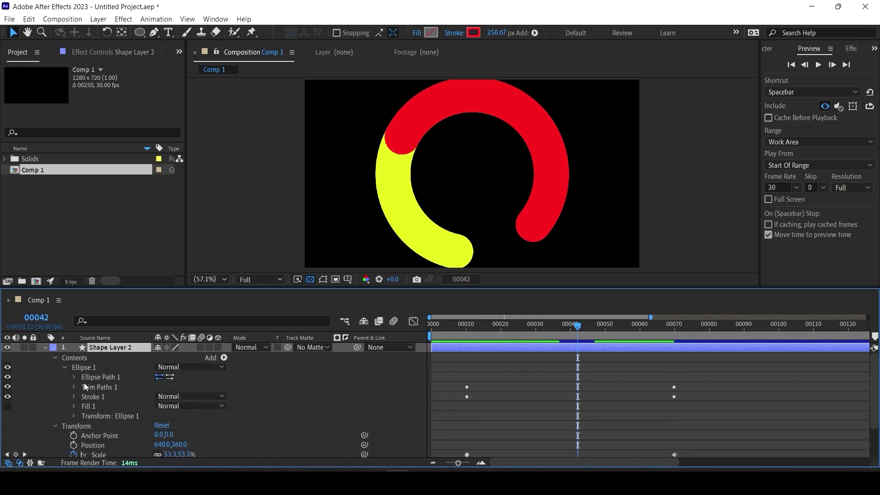
left_click(74, 377)
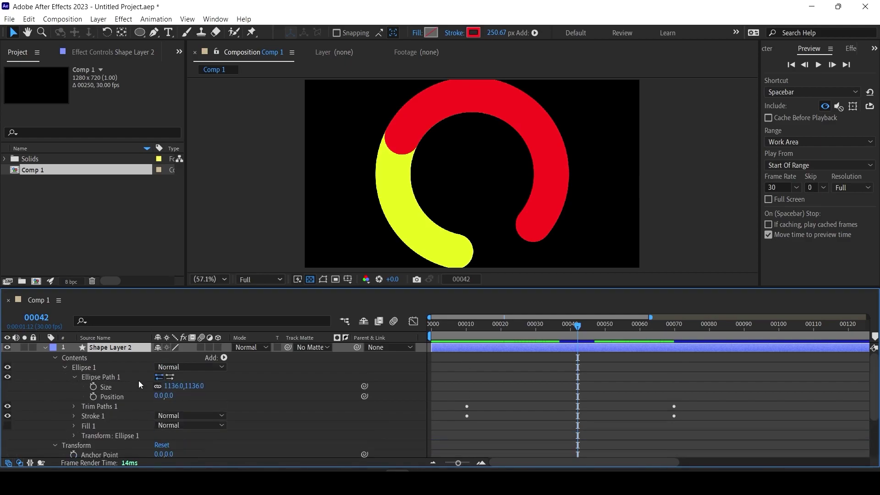
left_click_drag(183, 386, 32, 398)
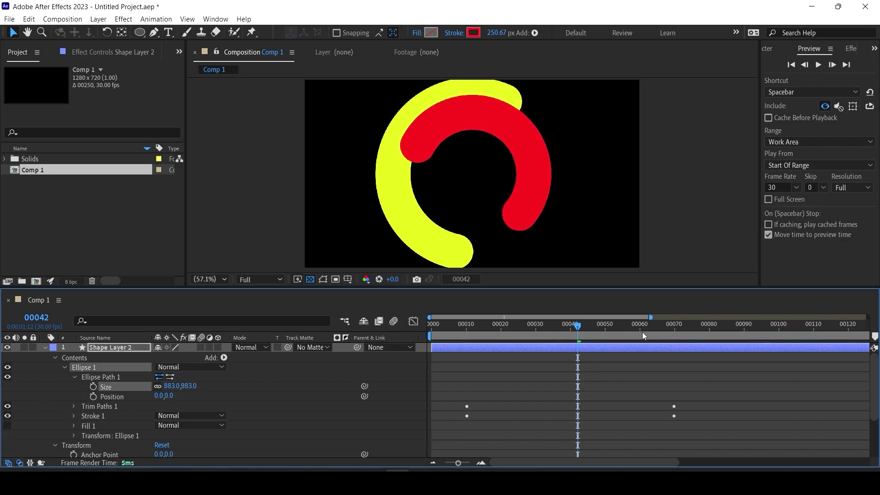
left_click_drag(643, 332, 675, 334)
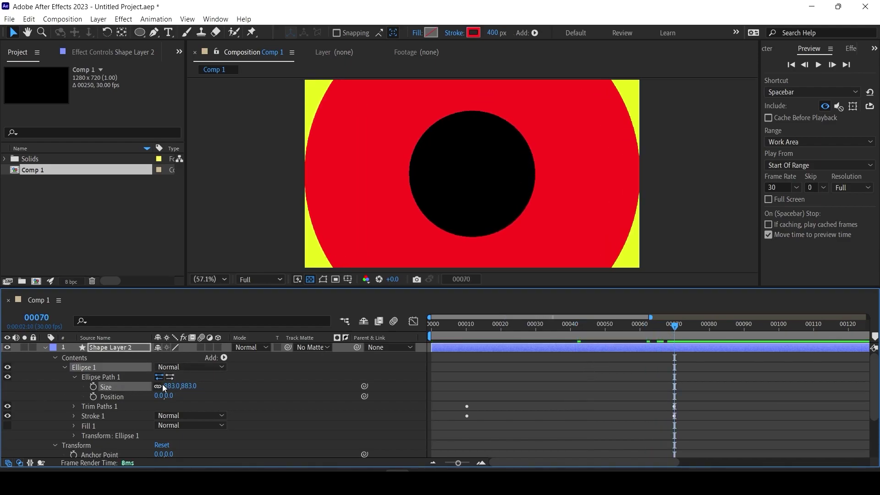
left_click_drag(163, 386, 16, 393)
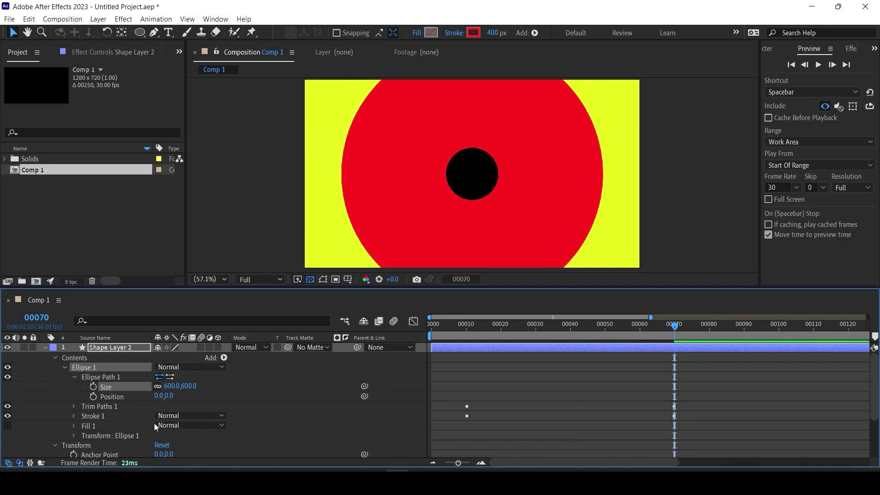
- Set the red ring's stroke width keyframes to 267 at frame 70 and 50 at frame 10
left_click(73, 416)
scroll(137, 412, "down", 3)
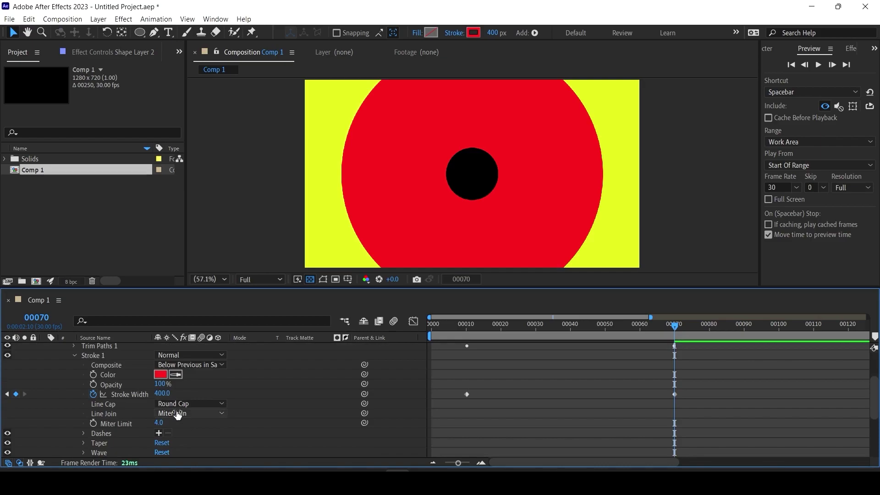
left_click_drag(166, 397, 97, 404)
left_click(466, 324)
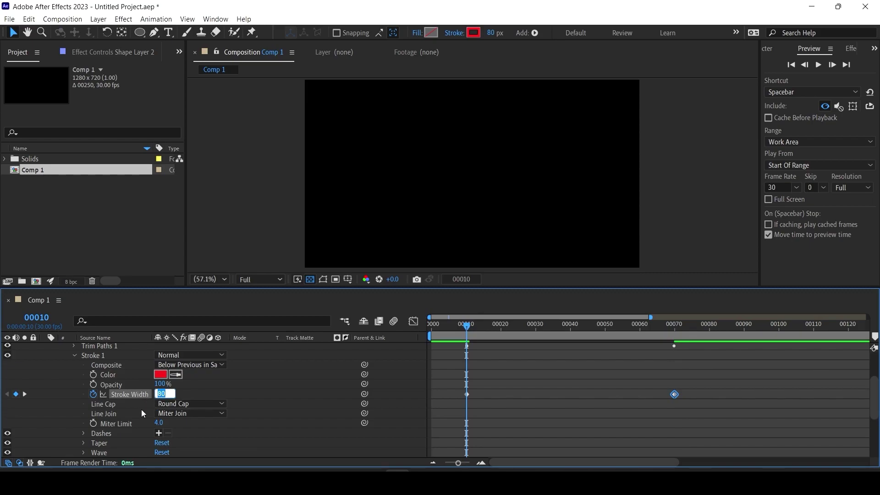
type("50")
key("Return")
left_click_drag(452, 317, 578, 359)
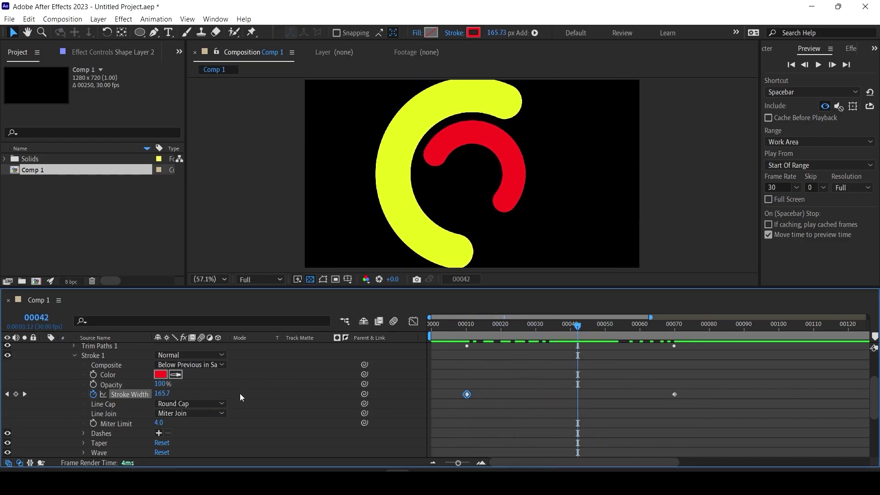
- Taper the red stroke's Start Length to 100% and keyframe it at frame 70
left_click(84, 443)
scroll(172, 436, "down", 2)
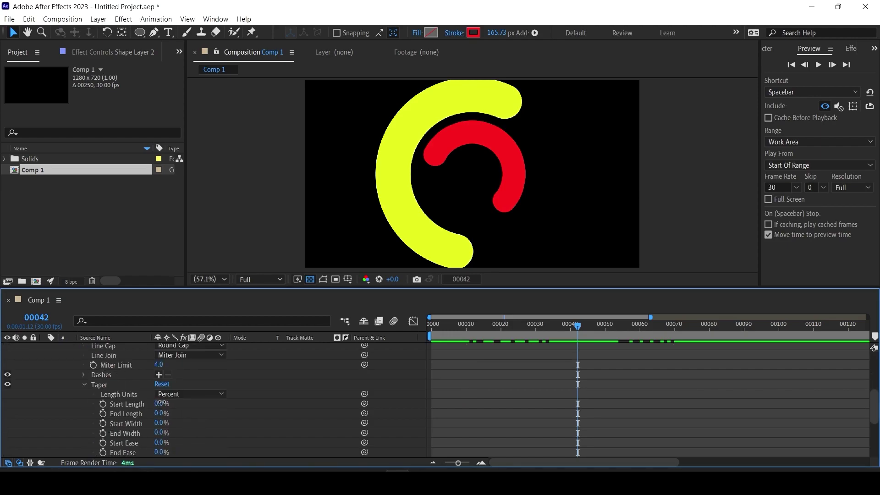
left_click_drag(161, 406, 222, 402)
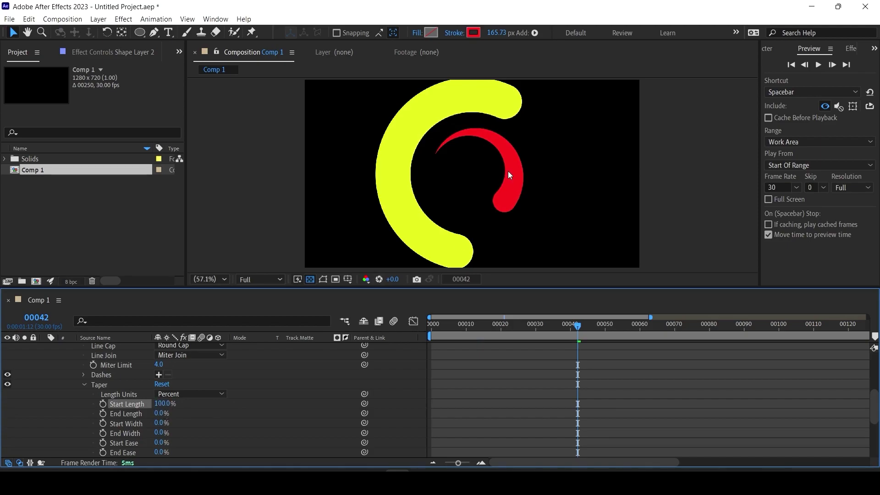
left_click_drag(549, 329, 689, 351)
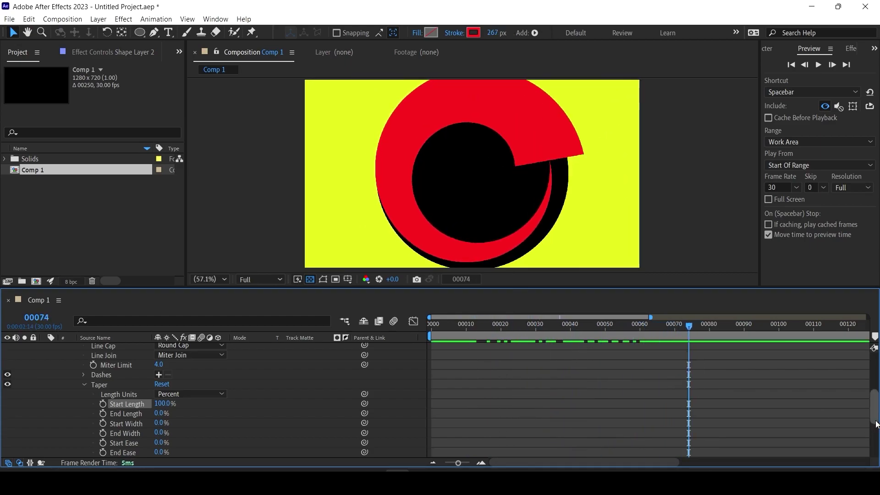
left_click_drag(875, 415, 876, 383)
scroll(837, 378, "down", 2)
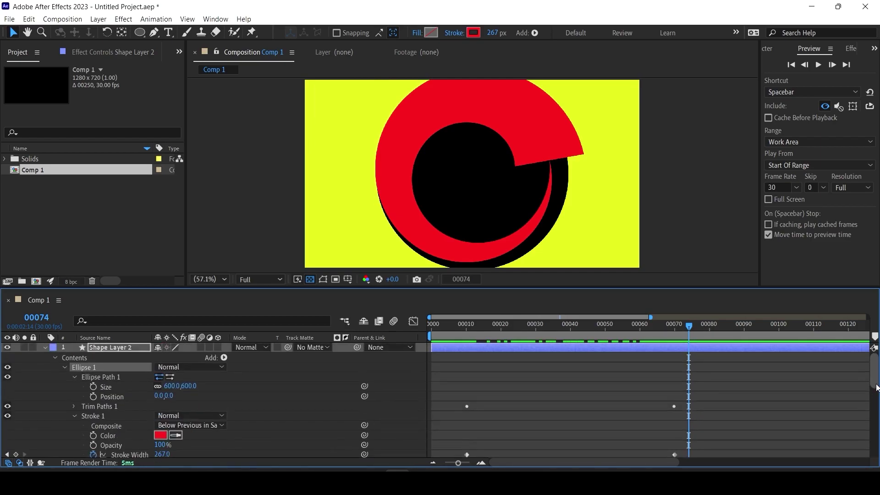
left_click(675, 329)
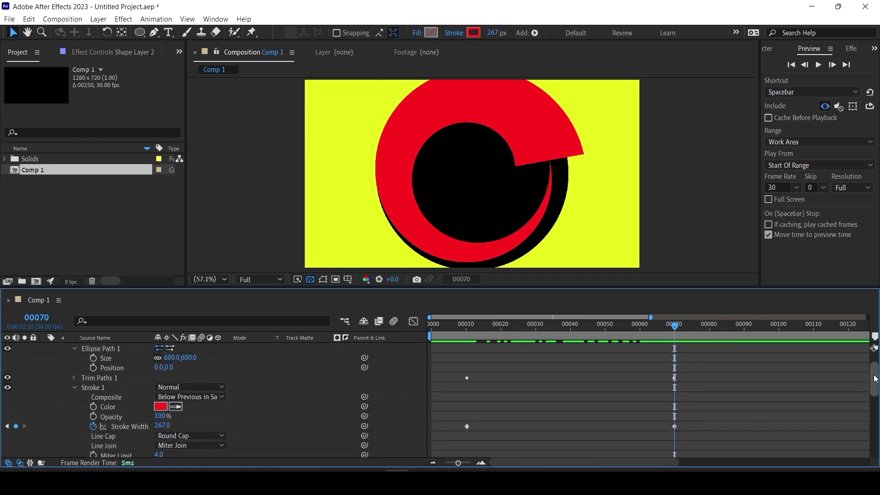
scroll(875, 378, "down", 10)
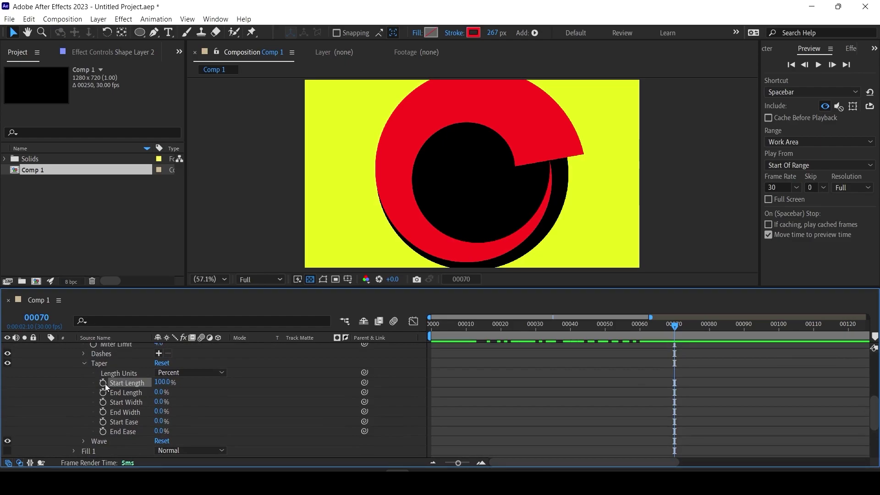
left_click(103, 383)
- Keyframe the Start Length taper from 100% near frame 52 to 0% at frame 70, then preview
left_click(570, 328)
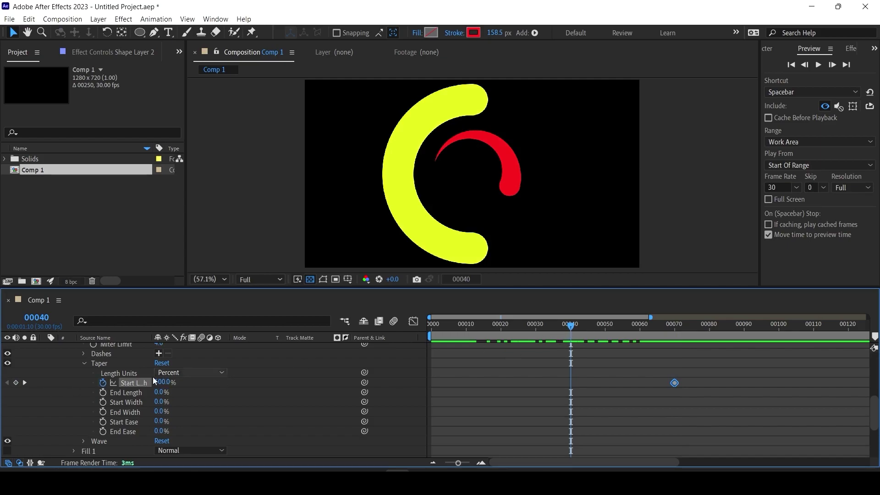
left_click(16, 383)
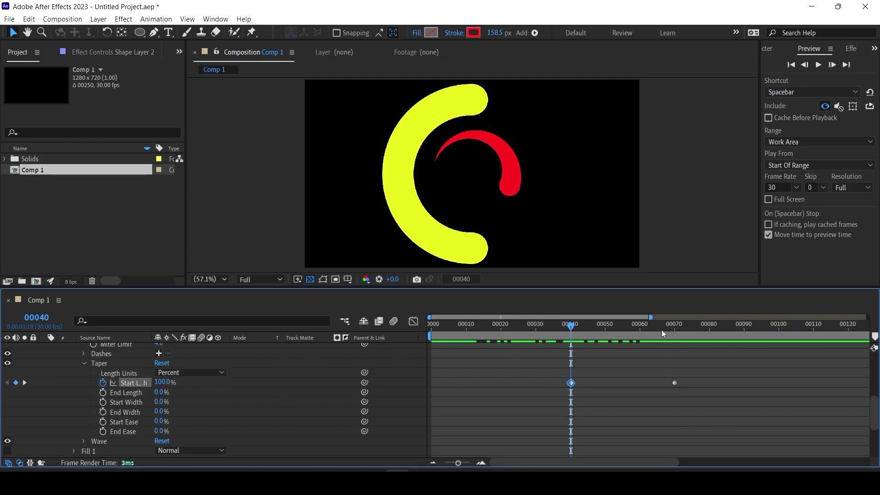
left_click_drag(662, 329, 675, 329)
left_click_drag(162, 383, 93, 389)
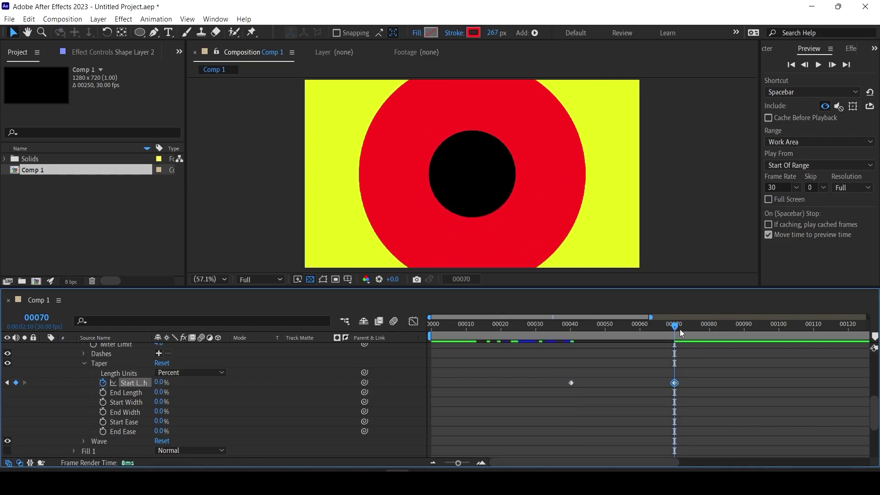
left_click_drag(680, 329, 647, 345)
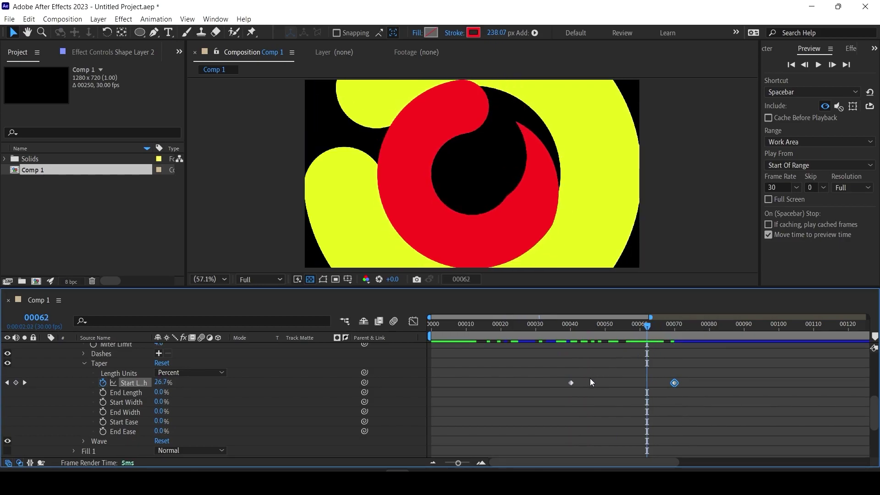
left_click_drag(571, 383, 613, 382)
scroll(615, 381, "right", 2)
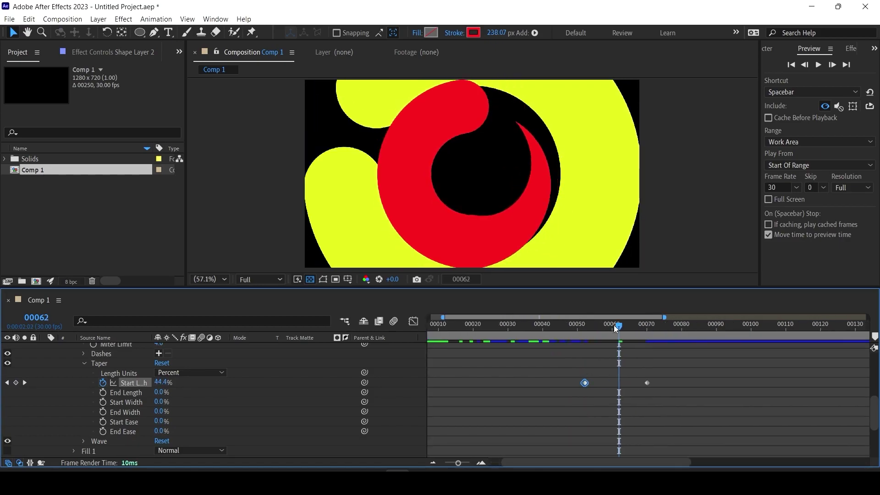
left_click_drag(616, 329, 539, 346)
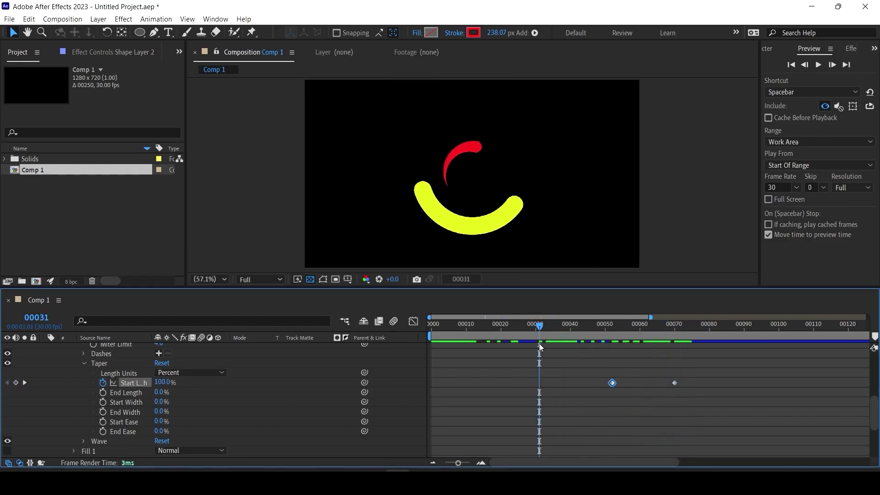
left_click(819, 65)
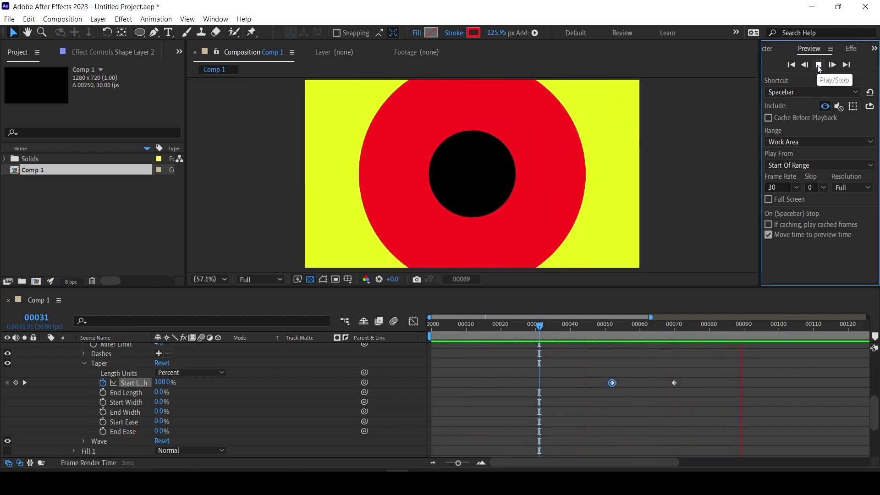
- End the work area at frame 185 and trim the composition to it
left_click(433, 463)
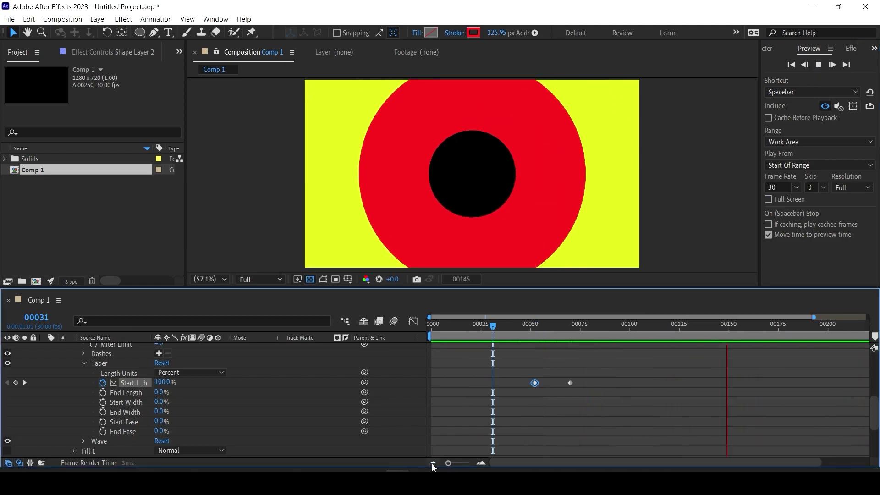
left_click(819, 64)
left_click(732, 340)
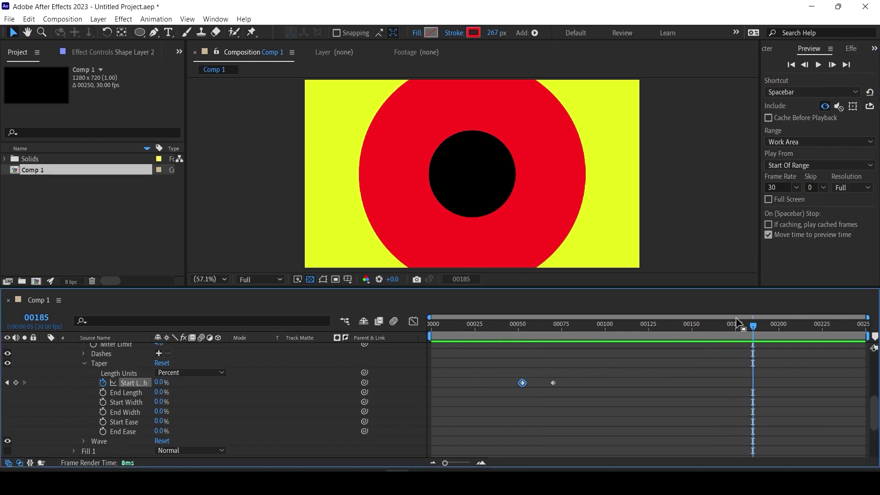
key("n")
right_click(733, 337)
left_click(747, 368)
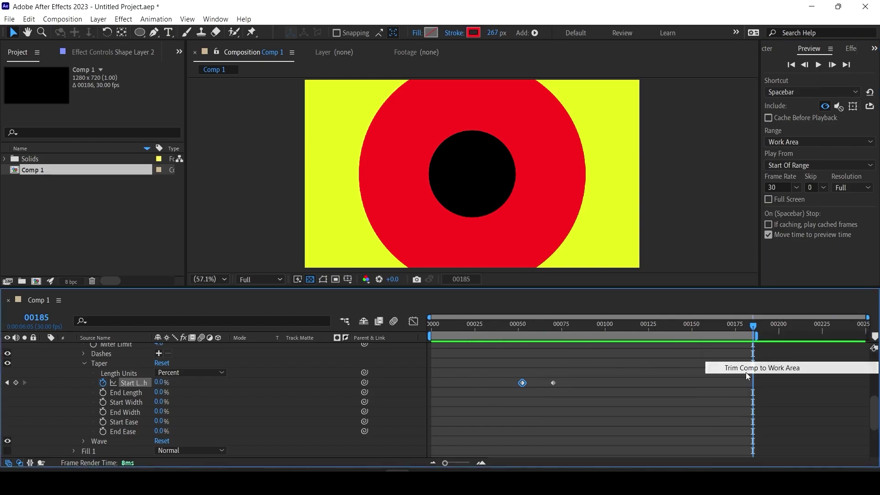
- Preview the trimmed composition, then duplicate Shape Layer 2 as Shape Layer 3
left_click(818, 64)
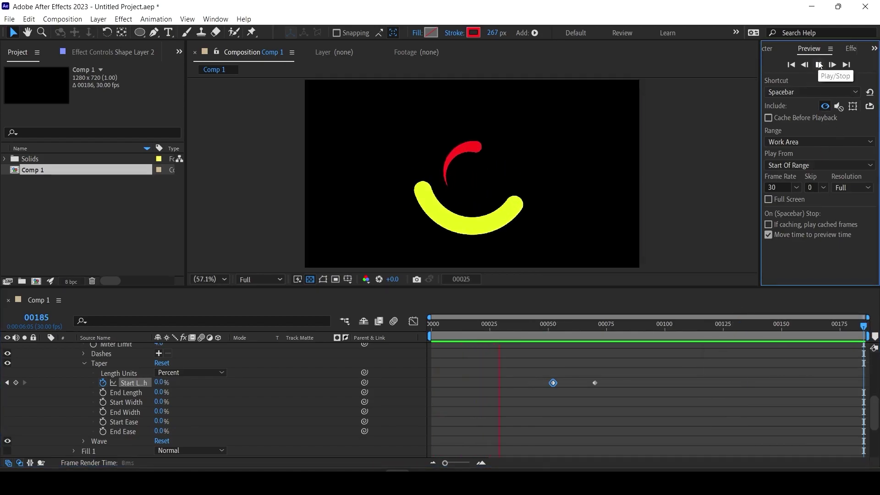
left_click(819, 65)
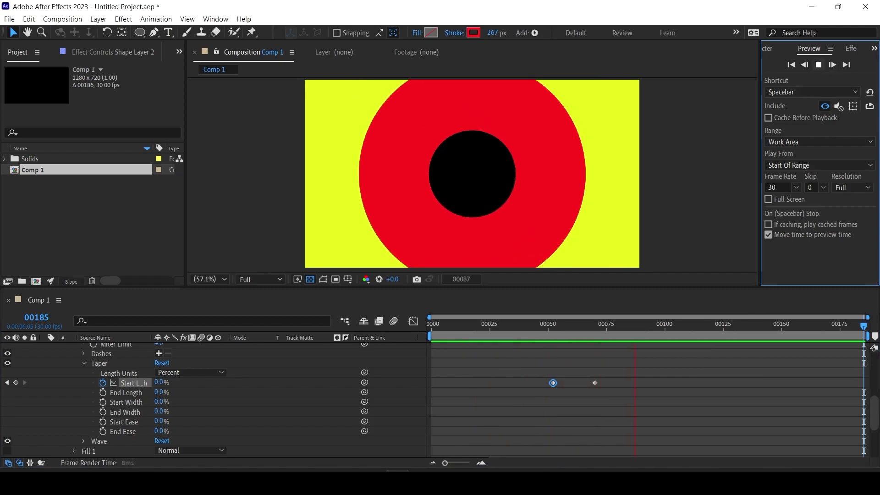
left_click(111, 347)
key("ctrl+d")
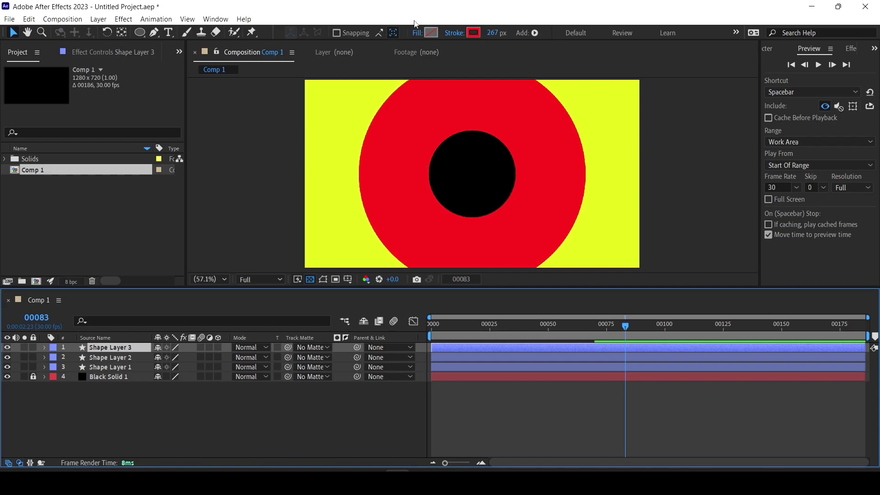
- Change the copy's stroke colour from red to a medium blue around hue 216
left_click(473, 35)
left_click(595, 360)
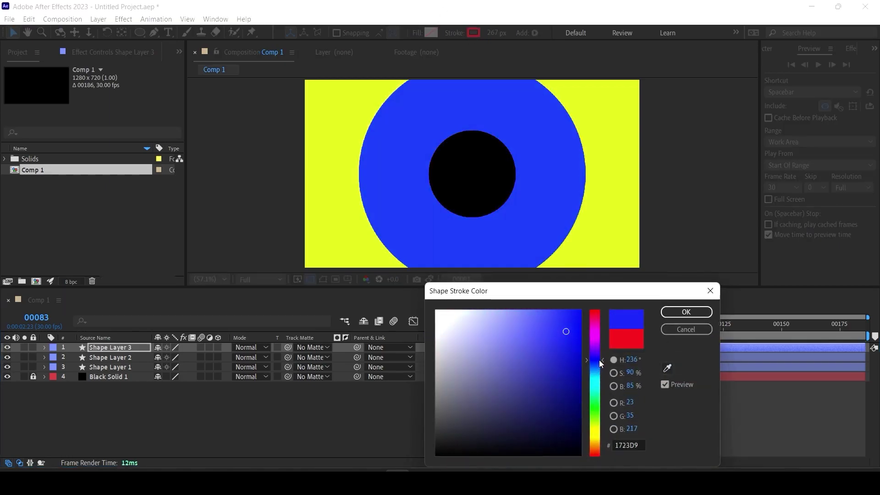
left_click_drag(579, 347, 544, 350)
mouse_move(595, 362)
left_mouse_down()
mouse_move(596, 381)
mouse_move(599, 372)
left_mouse_up()
left_click(687, 311)
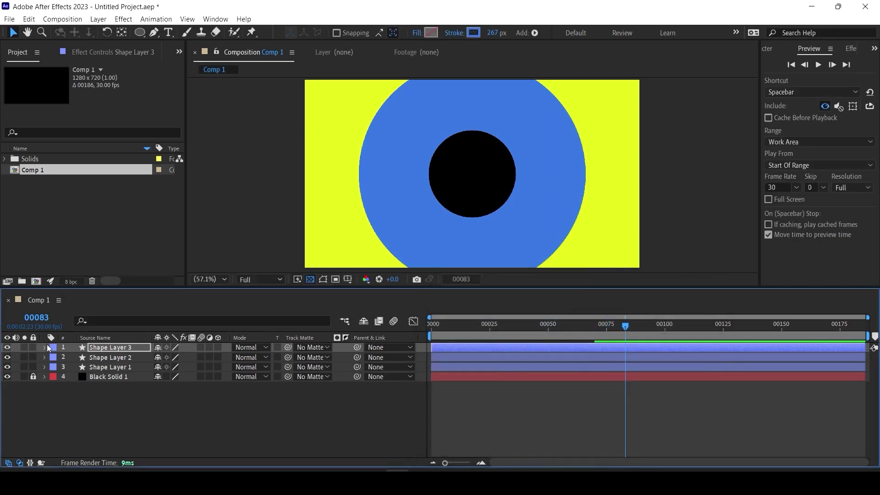
left_click(45, 348)
- Shrink Shape Layer 3's Ellipse Path size to 168×168 so the blue ring sits inside the red
left_click(55, 358)
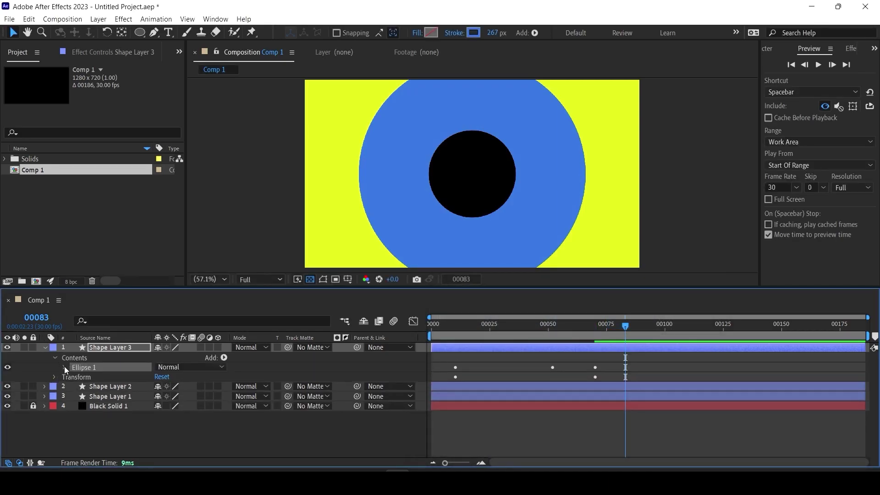
left_click(64, 367)
left_click(74, 377)
left_click_drag(177, 386, 37, 394)
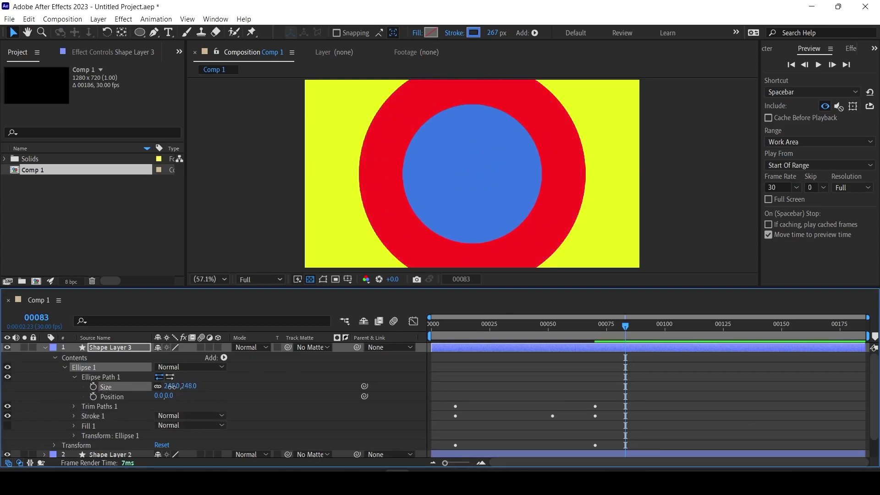
left_click_drag(186, 386, 139, 391)
left_click(594, 326)
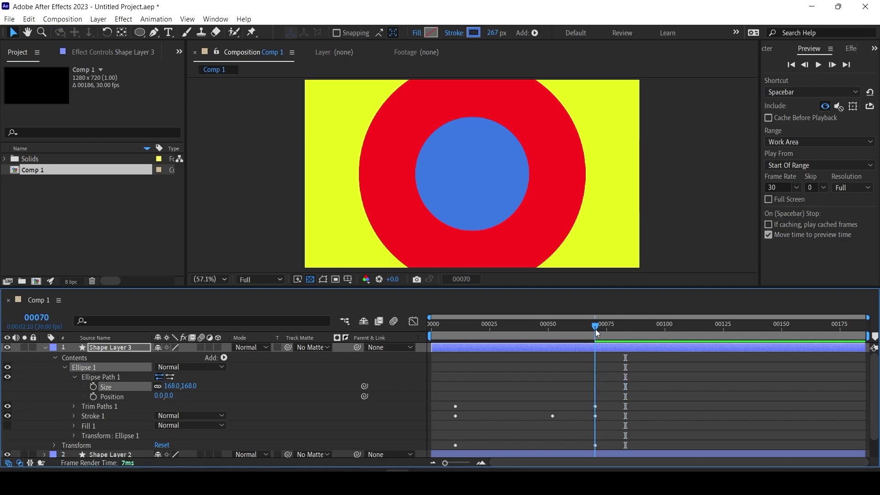
left_click(73, 416)
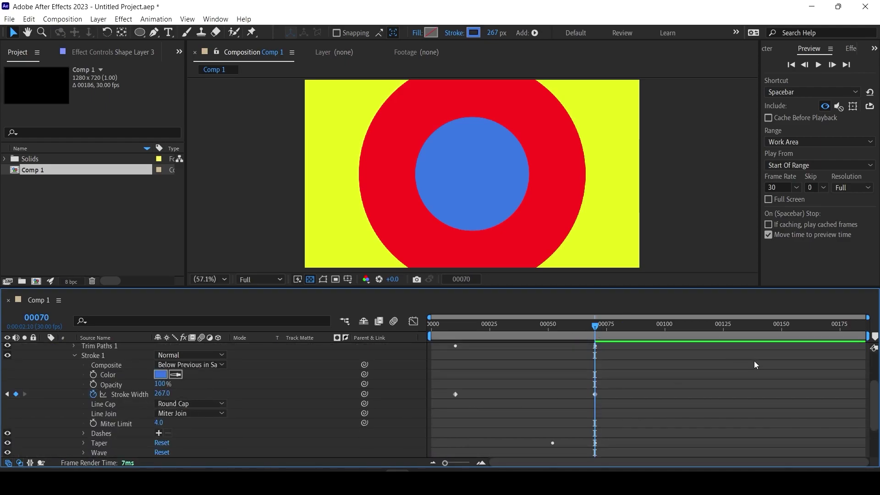
scroll(439, 354, "up", 3)
- Set the blue stroke's width keyframes to 20 at frame 10 and 180 at frame 70
left_click(129, 347)
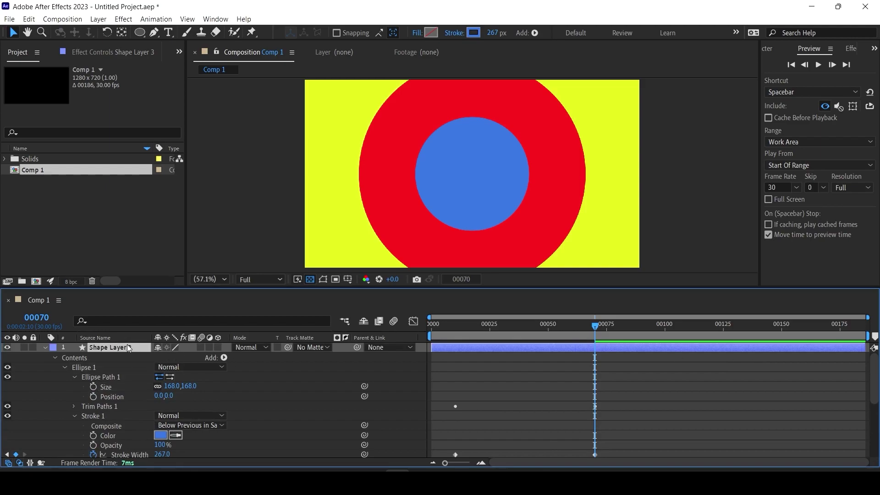
key("u")
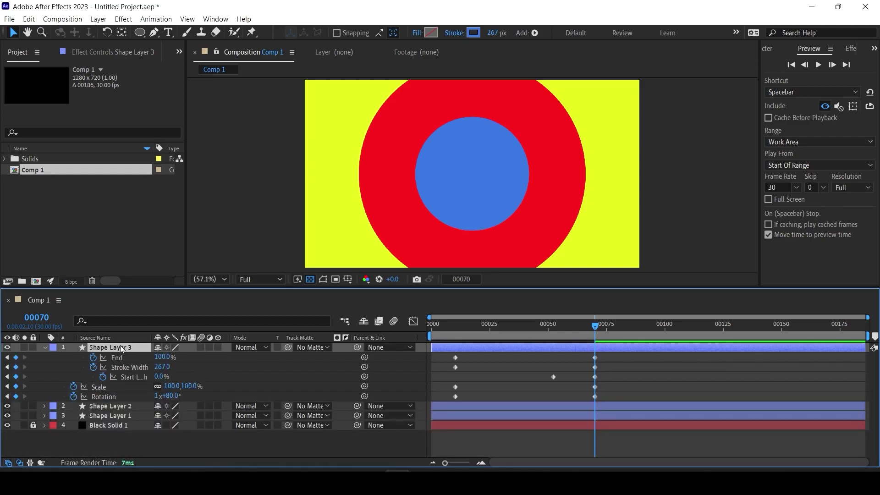
left_click_drag(459, 337, 596, 344)
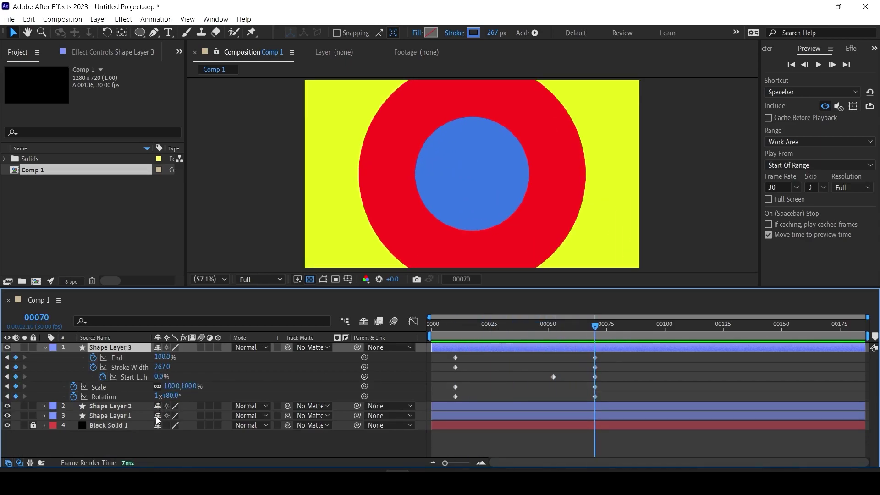
left_click(162, 367)
type("145")
key("Return")
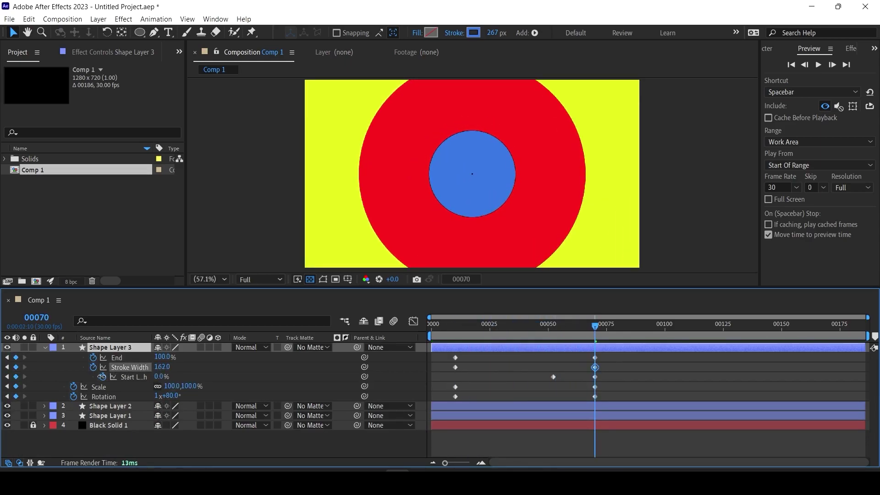
left_click(454, 329)
left_click_drag(454, 329, 457, 331)
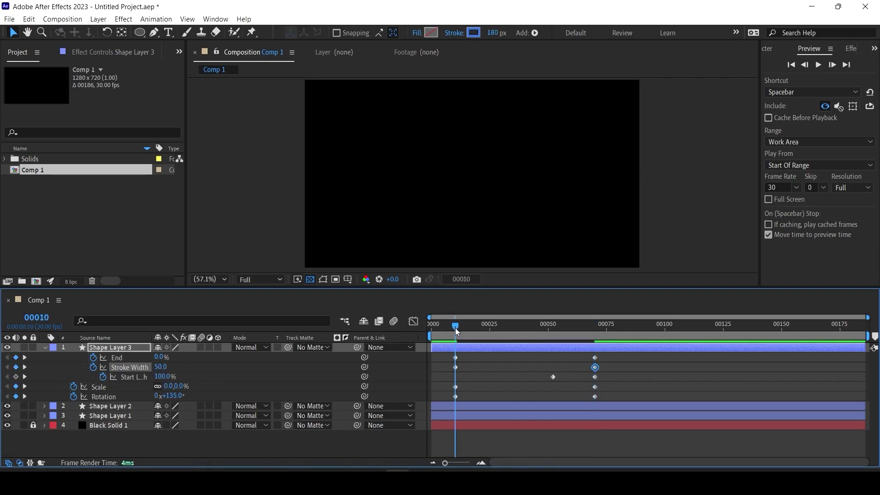
left_click(168, 367)
type("20")
key("Return")
- Increase the blue ring's rotation keyframe, move it earlier to about frame 12, and preview
mouse_move(509, 320)
left_mouse_down()
mouse_move(516, 336)
mouse_move(607, 339)
mouse_move(506, 340)
mouse_move(560, 339)
left_mouse_up()
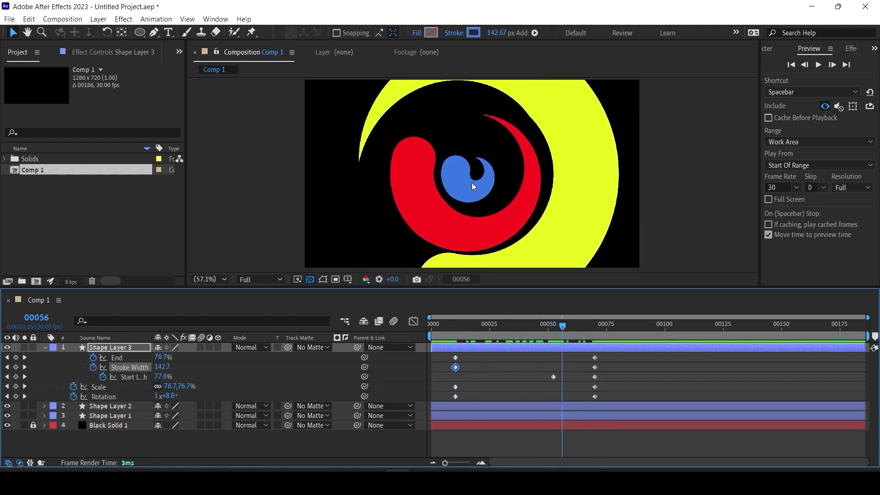
left_click_drag(455, 329, 532, 354)
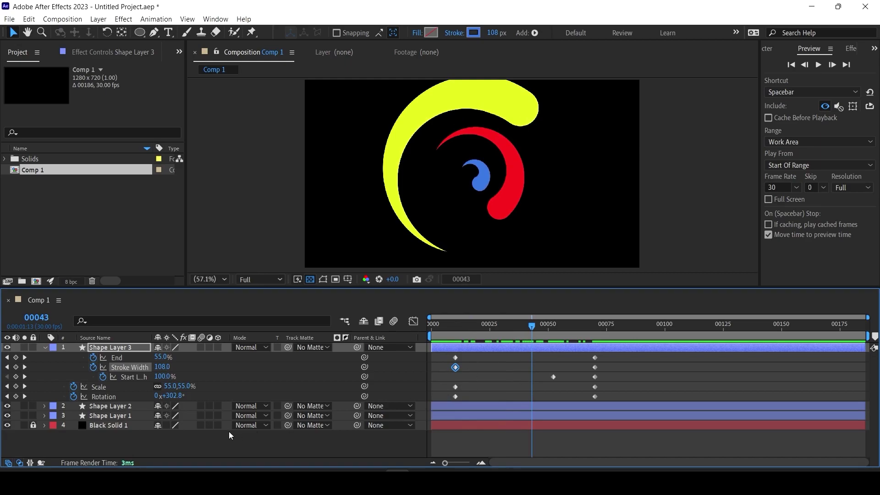
left_click_drag(178, 400, 298, 399)
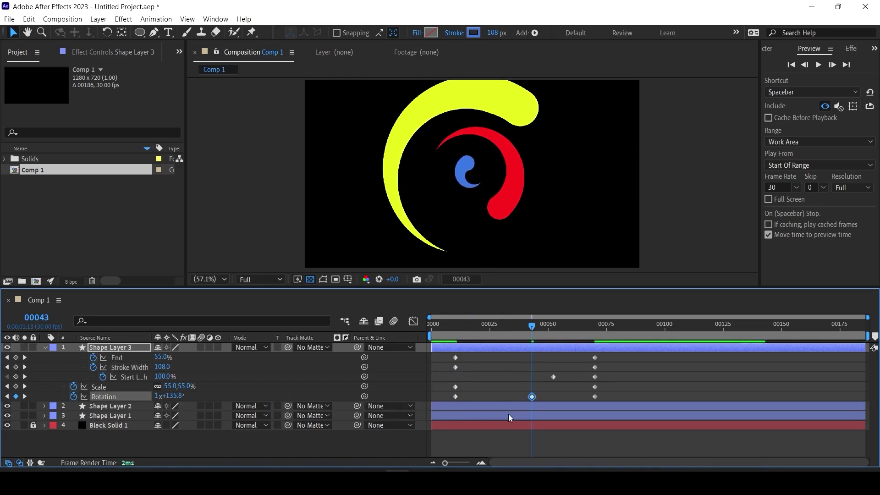
left_click_drag(532, 398, 455, 403)
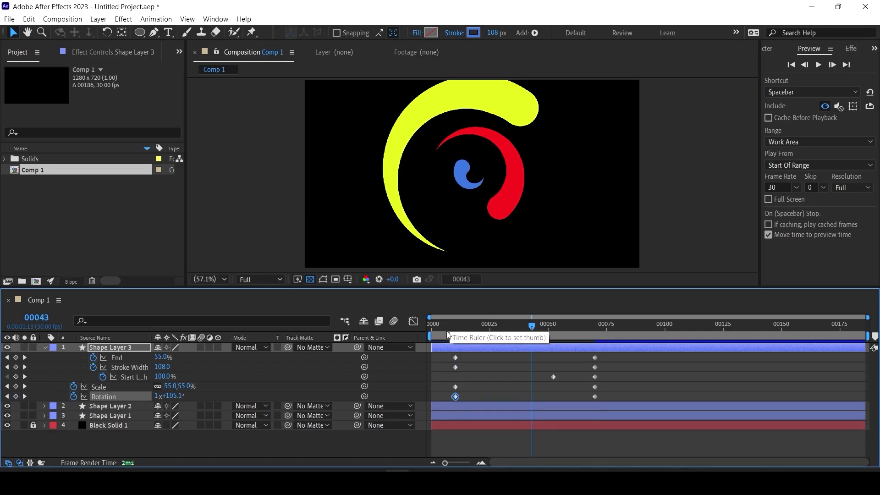
key("space")
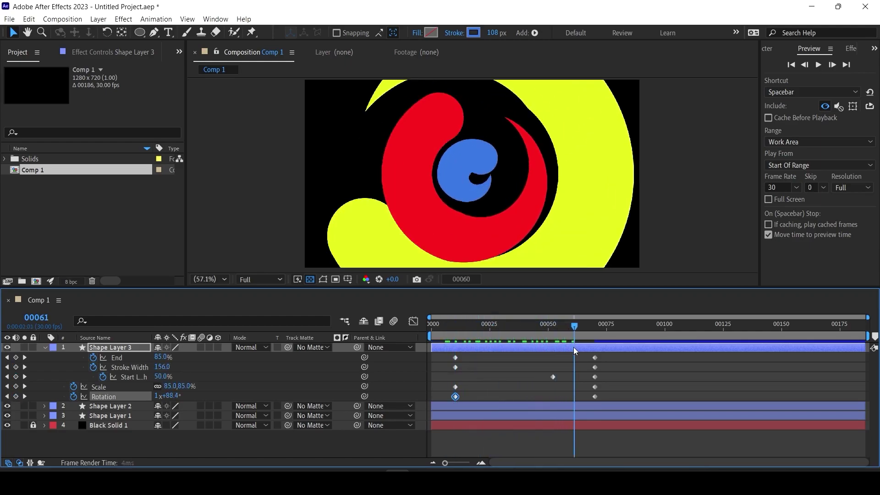
key("space")
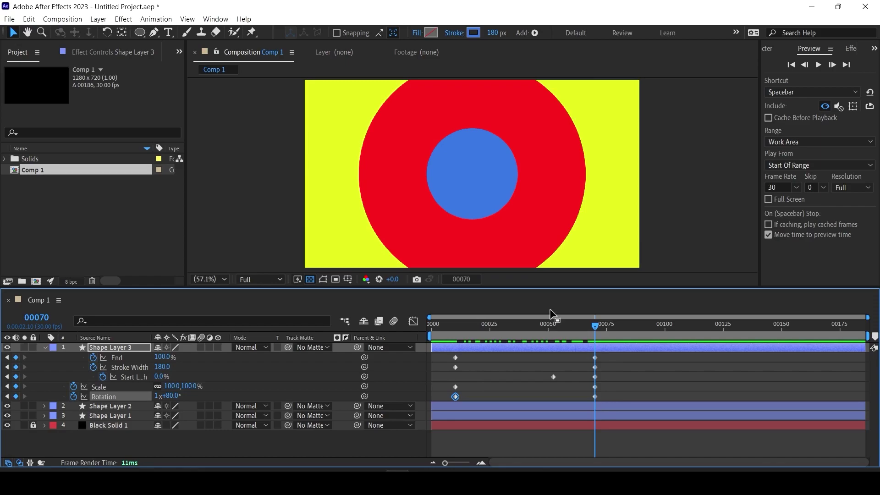
- Give the blue ring three full rotations at frame 70 and lower its final stroke width to 92
left_click_drag(440, 334, 594, 336)
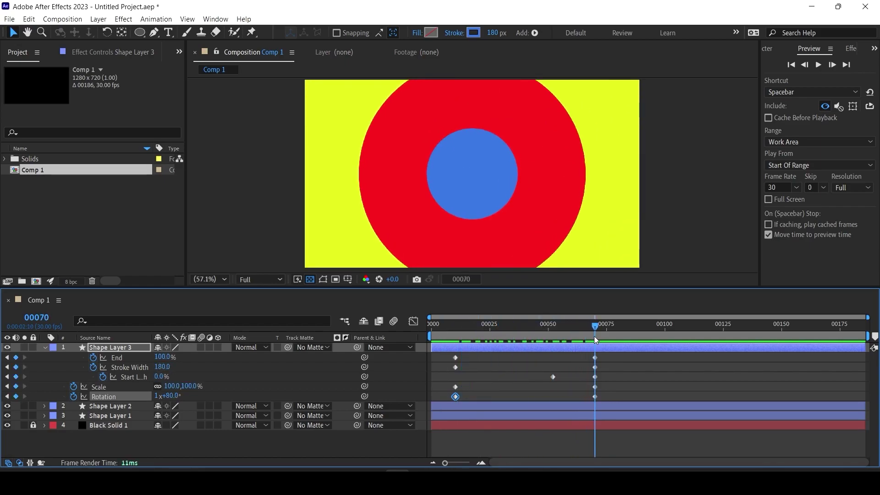
left_click(158, 396)
type("2")
left_click(496, 375)
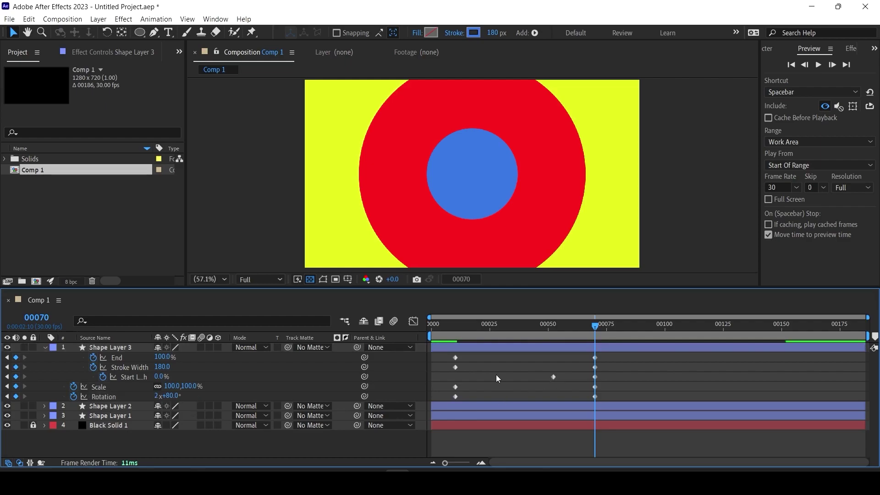
left_click_drag(451, 331, 596, 349)
left_click(157, 397)
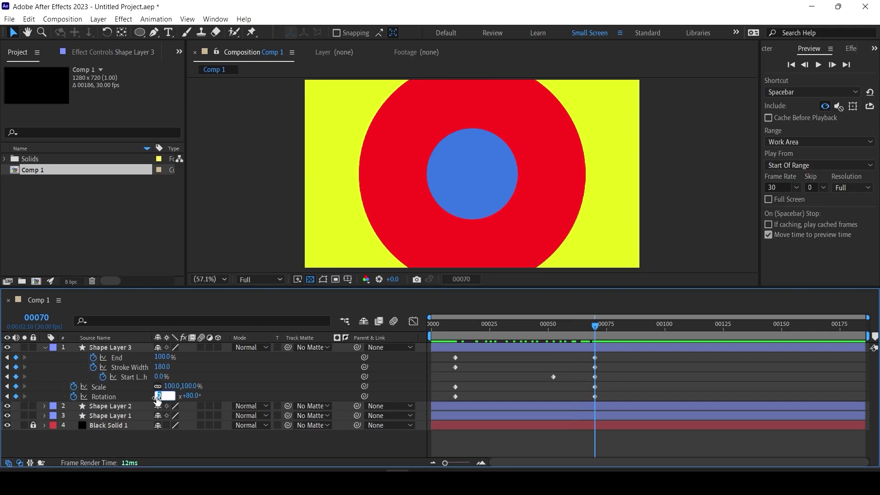
type("3")
key("Return")
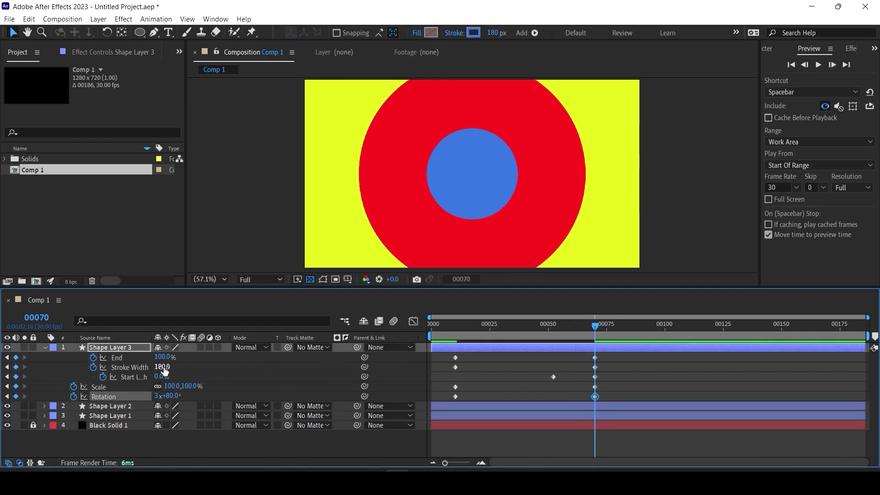
left_click_drag(164, 371, 135, 376)
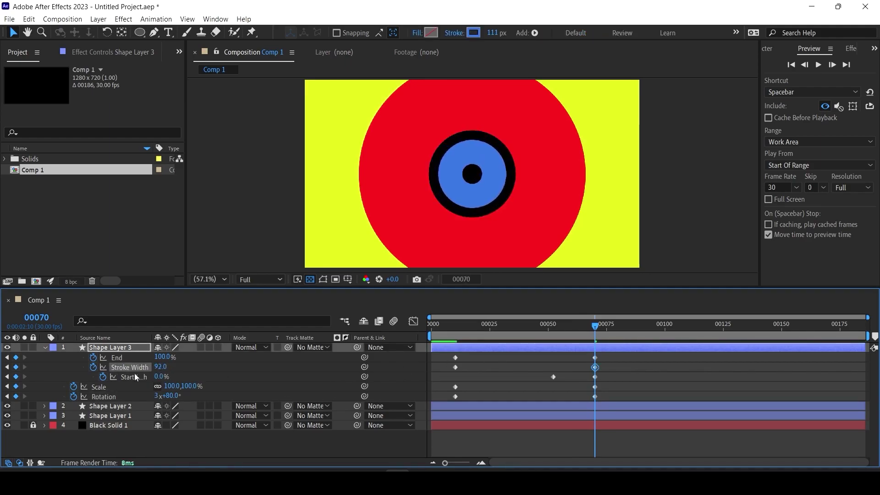
- Enlarge Shape Layer 3's ellipse to 281×281 and preview the three-ring spiral
left_click(46, 348)
left_click(45, 347)
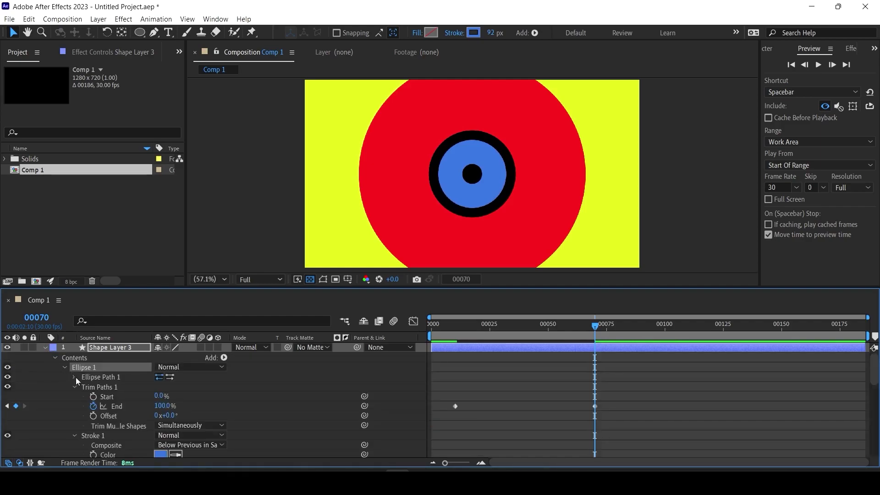
left_click(74, 378)
left_click_drag(187, 391, 238, 390)
left_click_drag(596, 328, 614, 345)
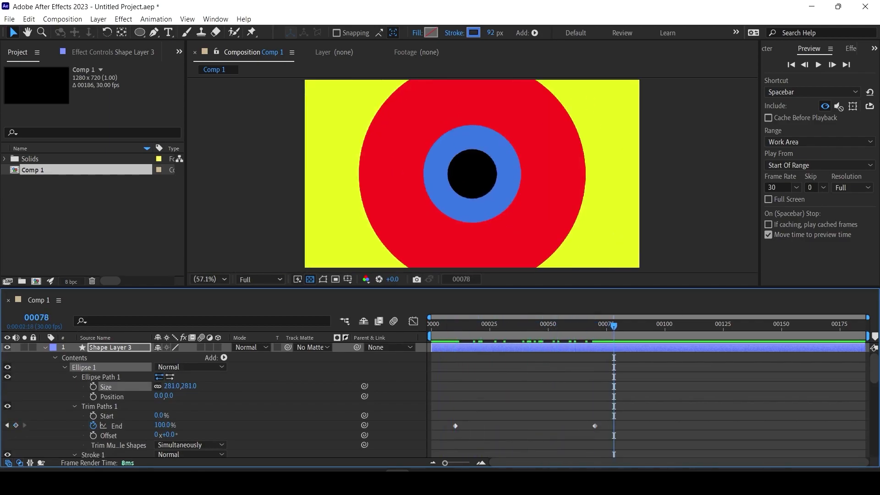
left_click(820, 65)
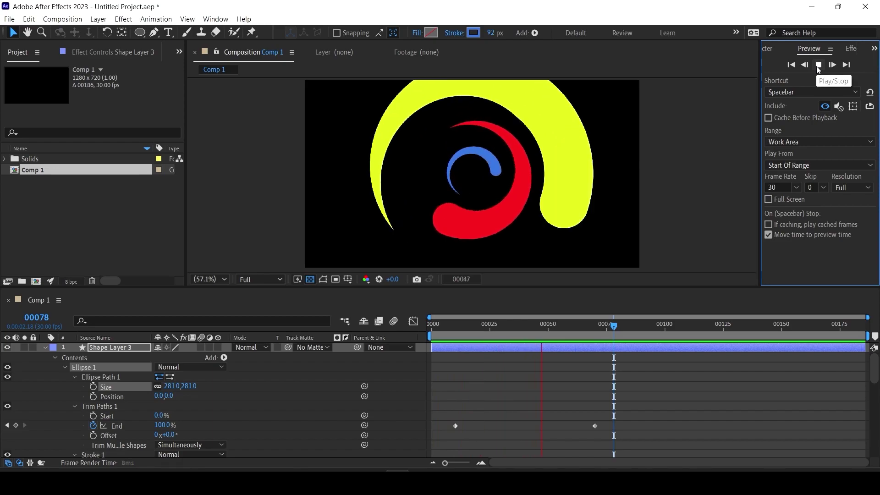